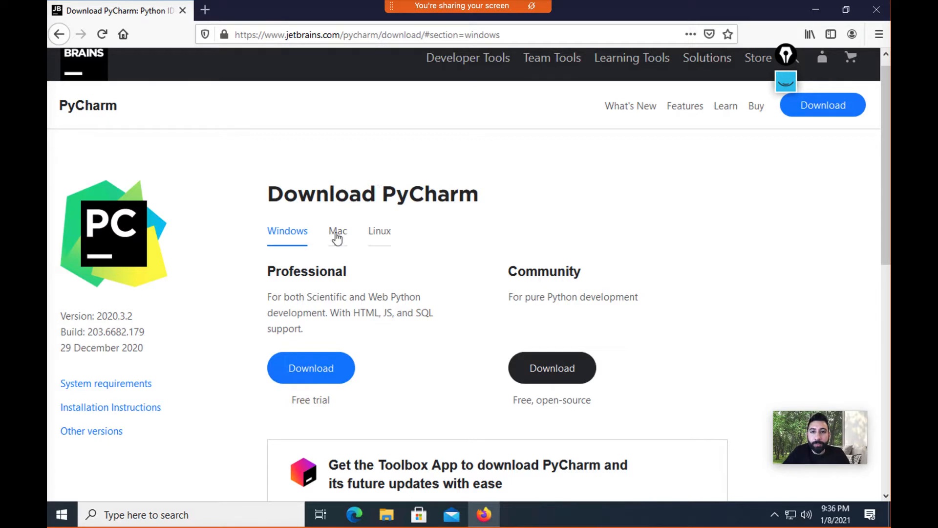
Step: Compare the Mac and Linux PyCharm download options, then return to the Windows section
left_click(337, 232)
left_click(389, 239)
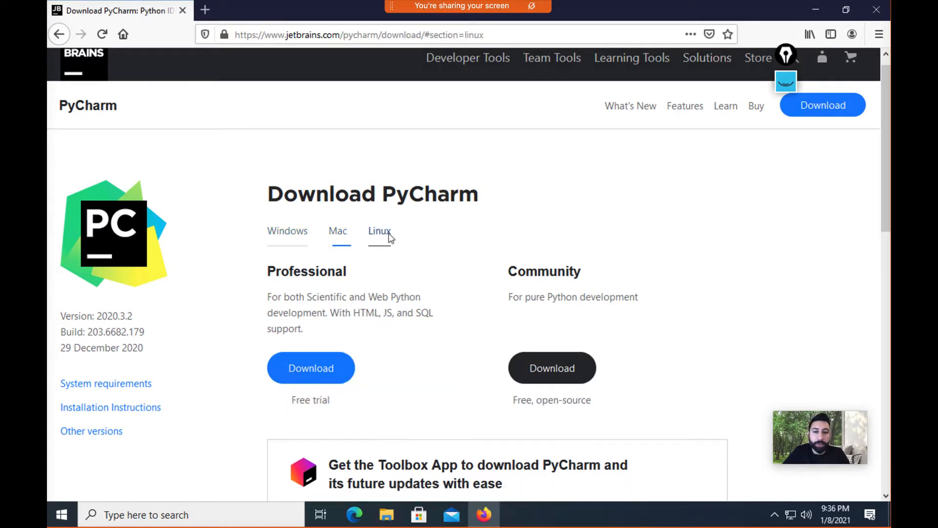
left_click(295, 239)
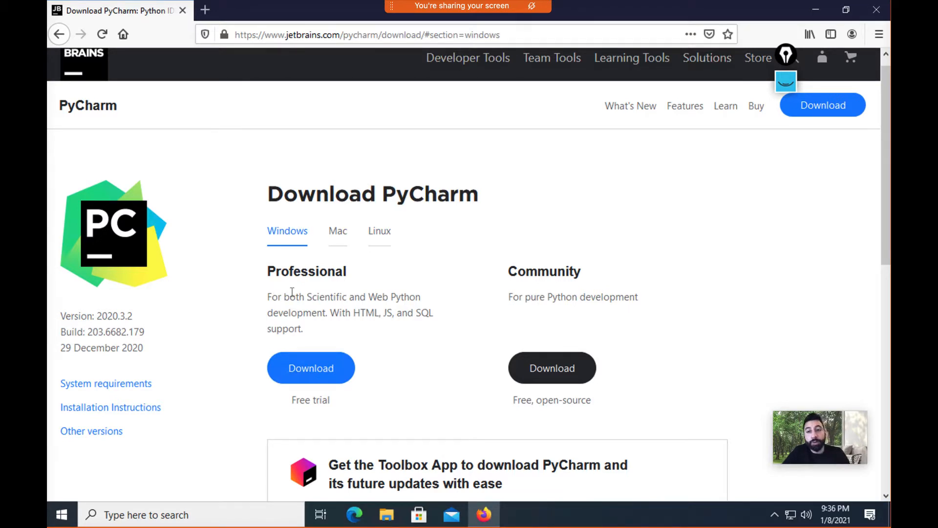
Step: Download and save pycharm-community-2020.3.2.exe, cancel the duplicate download, and minimize Firefox
left_click(547, 370)
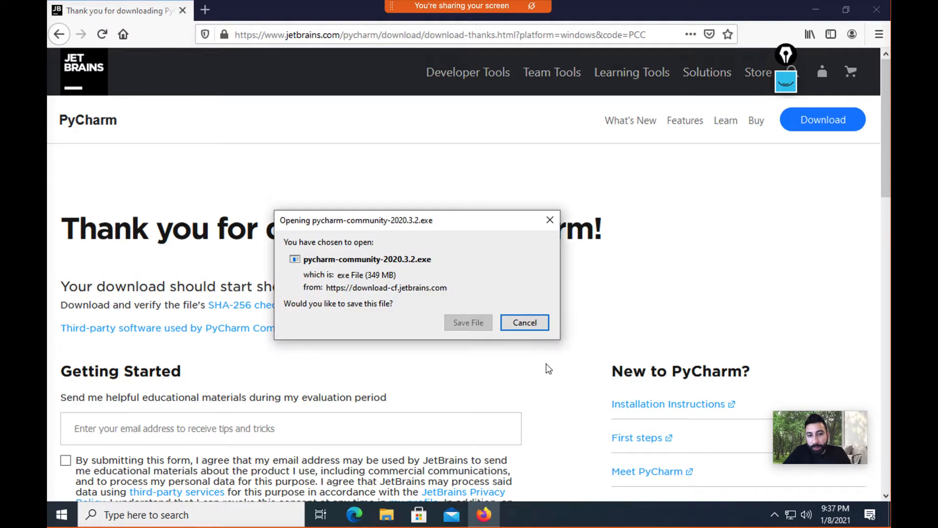
left_click(466, 322)
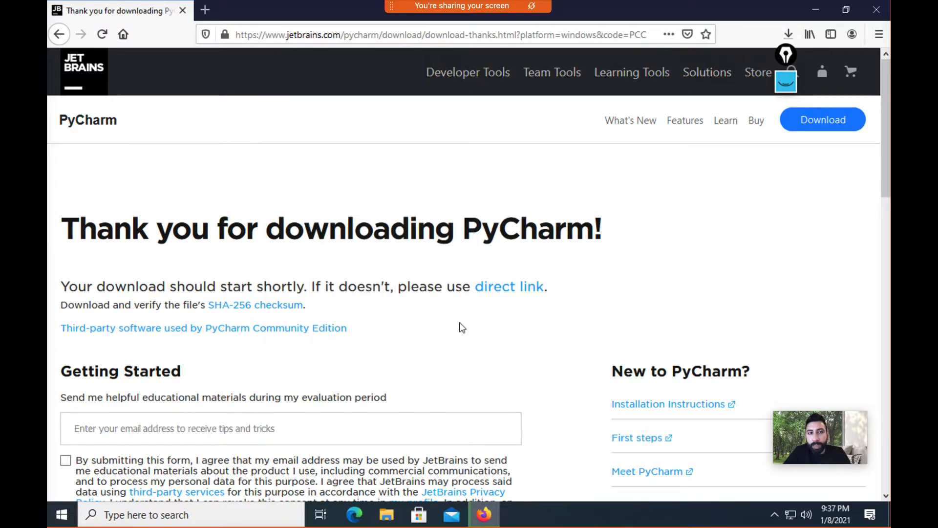
left_click(788, 34)
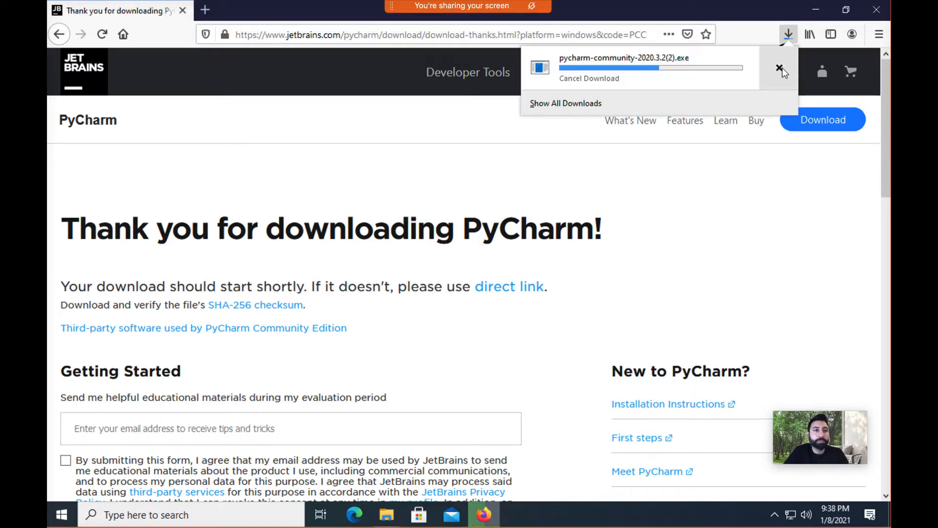
left_click(779, 68)
left_click(816, 18)
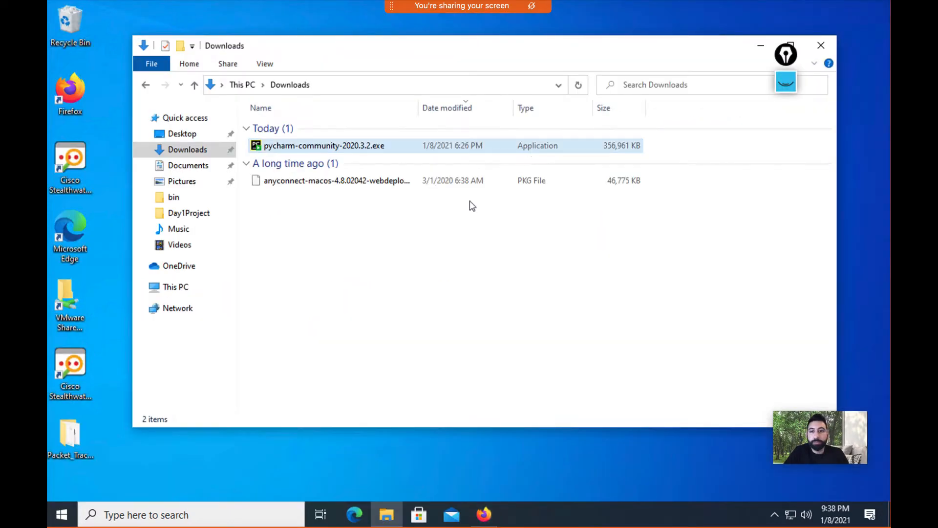
Step: Launch the PyCharm installer, approve the UAC prompt, and accept the default install location
left_click(439, 151)
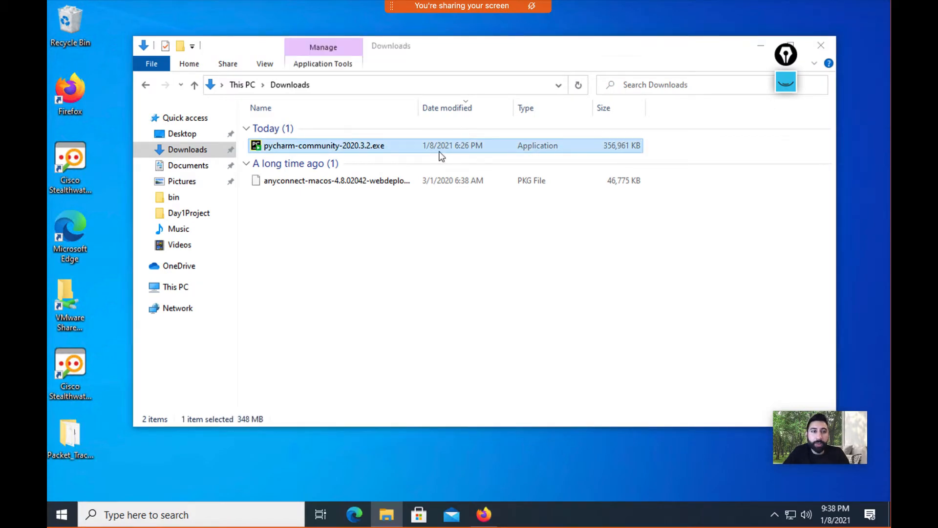
double_click(439, 155)
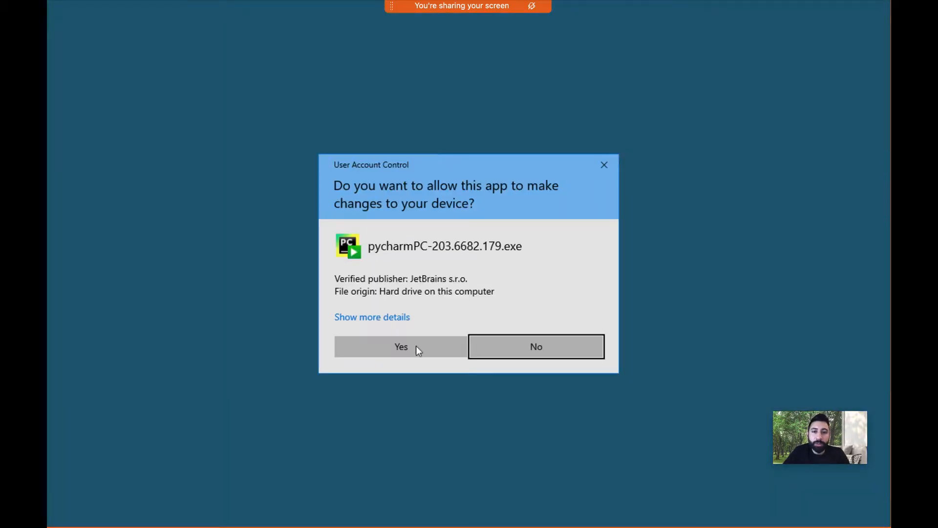
left_click(417, 347)
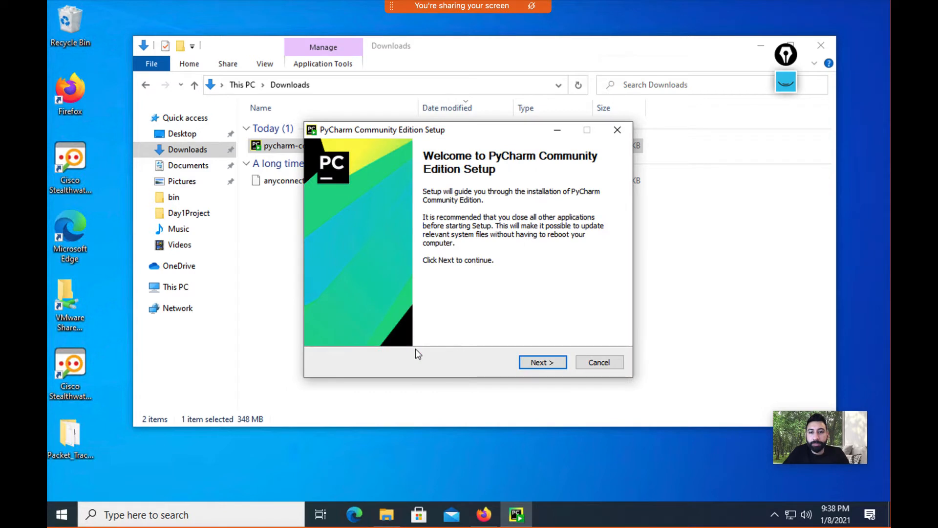
left_click(526, 366)
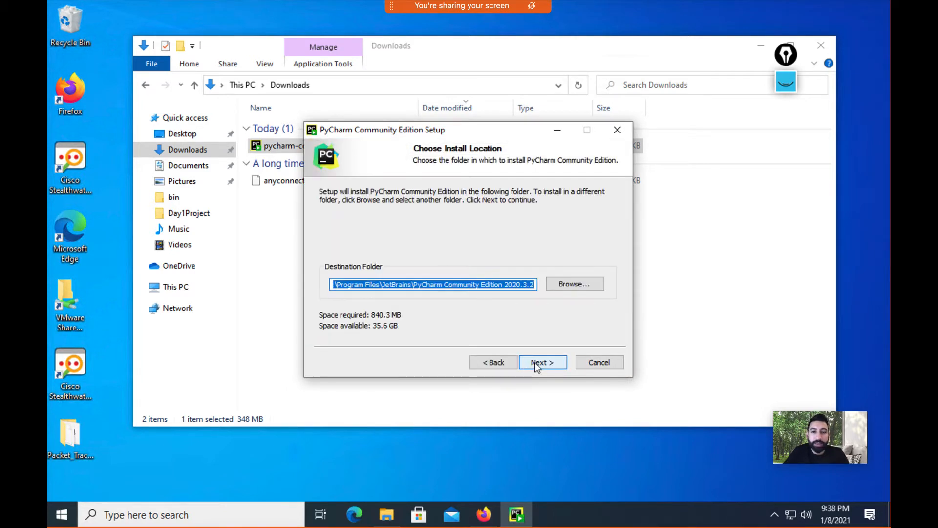
left_click(537, 363)
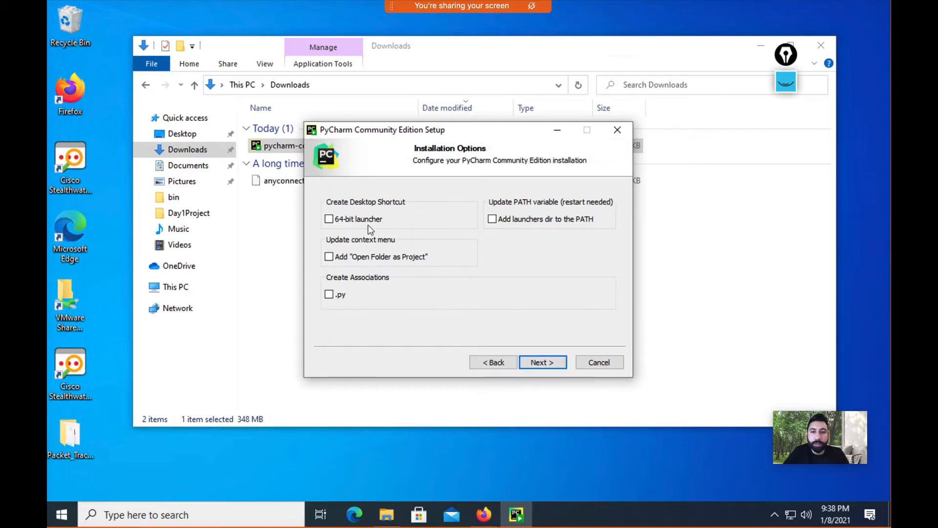
Step: Enable the 64-bit launcher, PATH entry and Open Folder as Project options, install, and reboot now
left_click(367, 221)
left_click(518, 219)
left_click(389, 257)
left_click(542, 362)
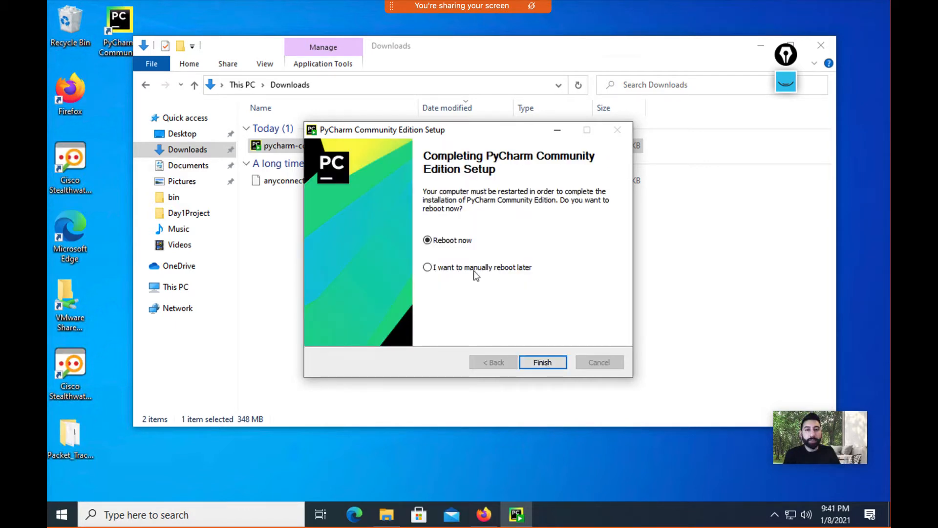
left_click(475, 269)
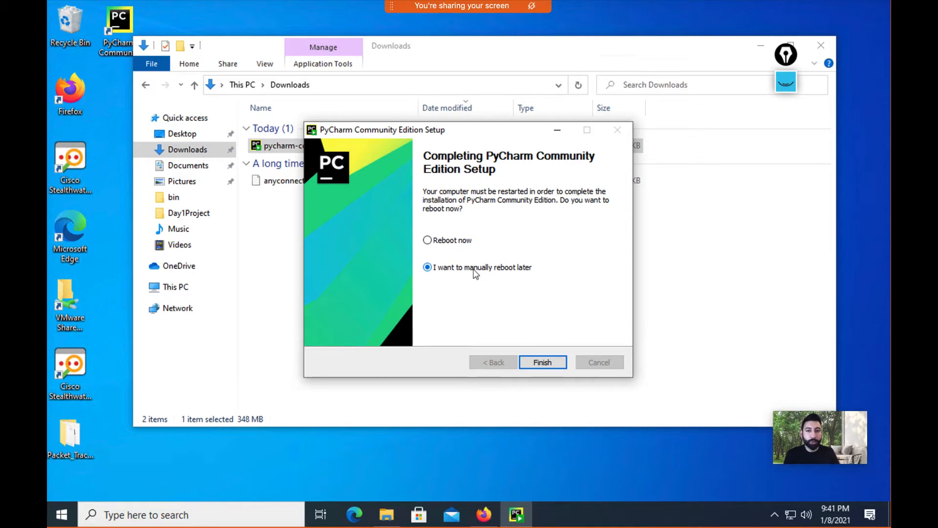
left_click(451, 241)
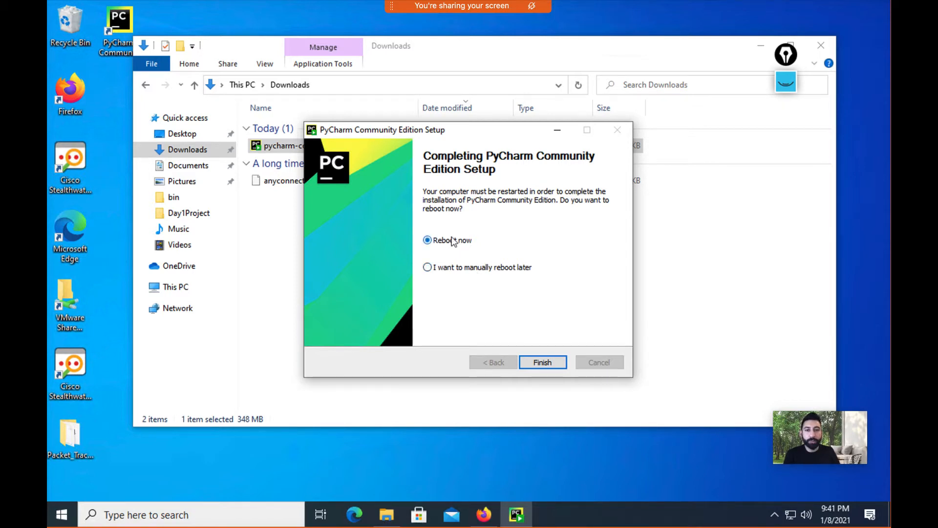
left_click(536, 360)
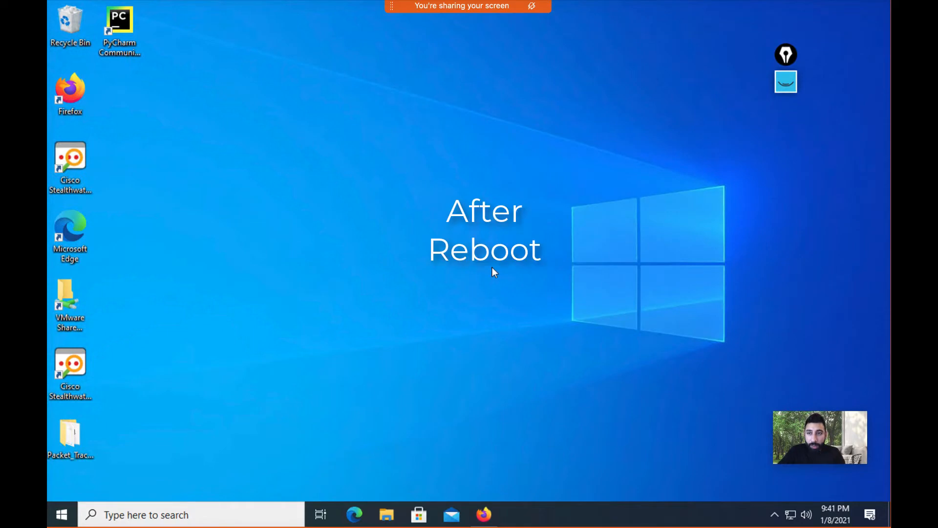
Step: Launch PyCharm 2020.3.2 from the desktop shortcut without importing previous settings
left_click(130, 26)
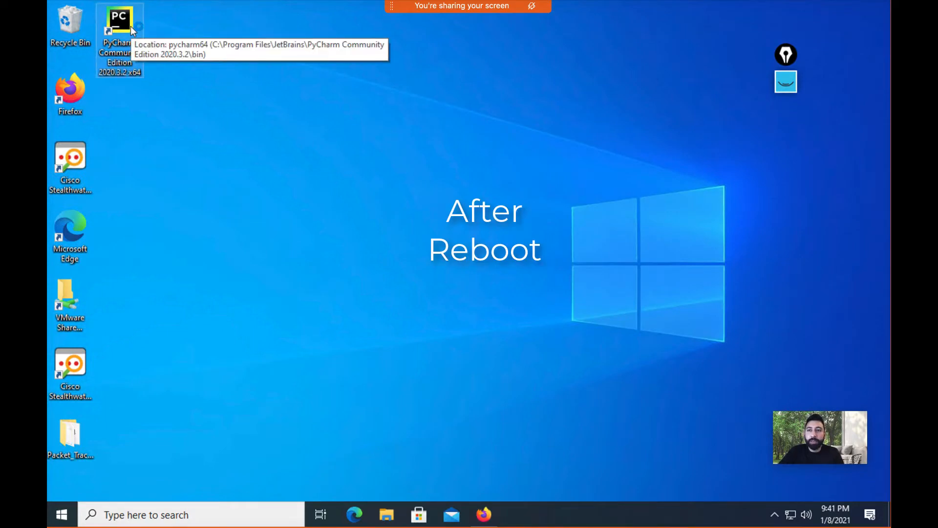
double_click(131, 25)
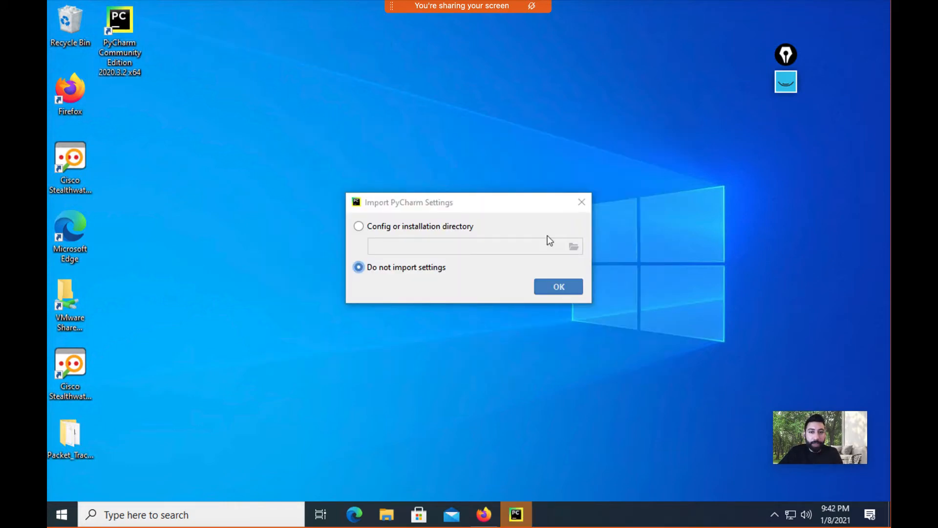
left_click(571, 288)
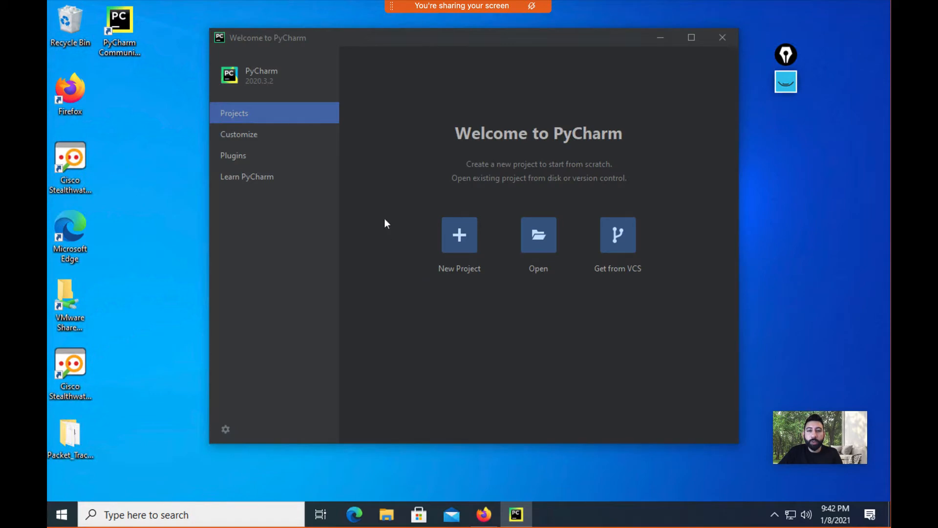
Step: Start a new project at PycharmProjects\Project-Day1 using a Virtualenv environment
left_click(463, 241)
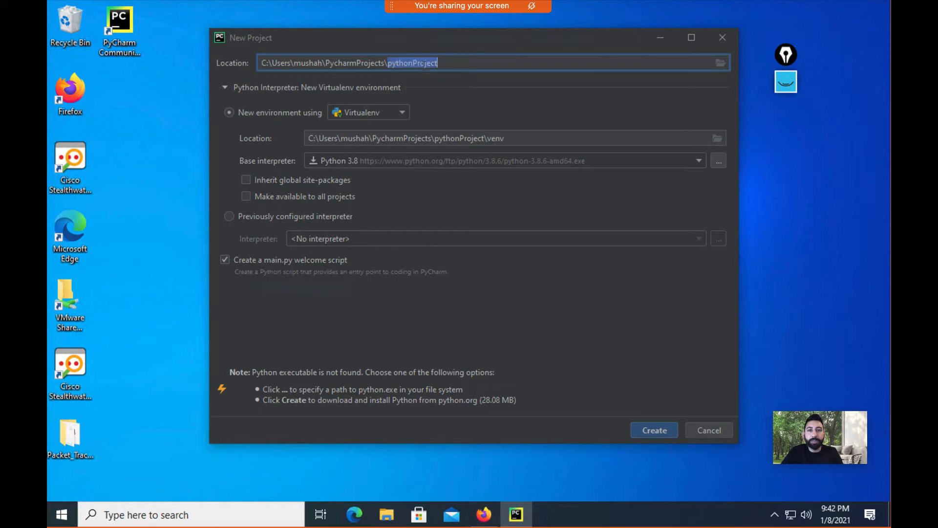
key("BackSpace")
type("Project-")
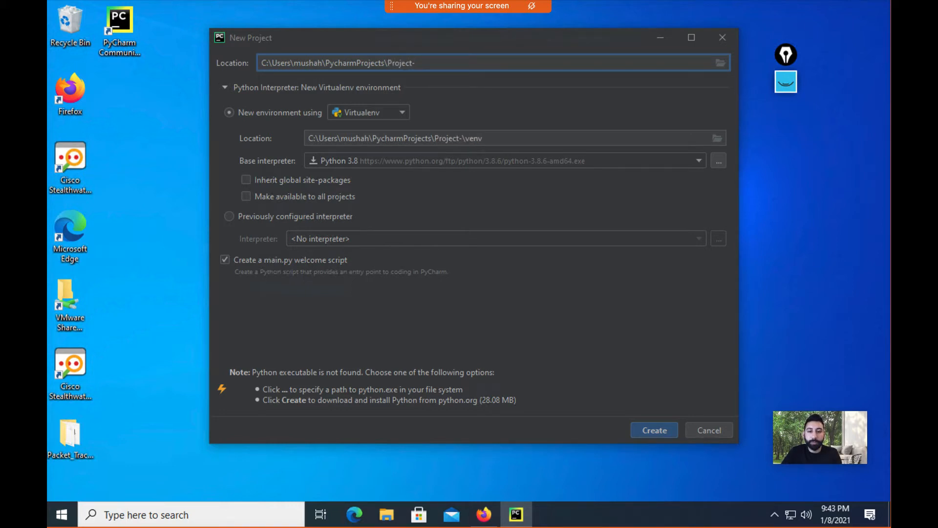
type("Day1")
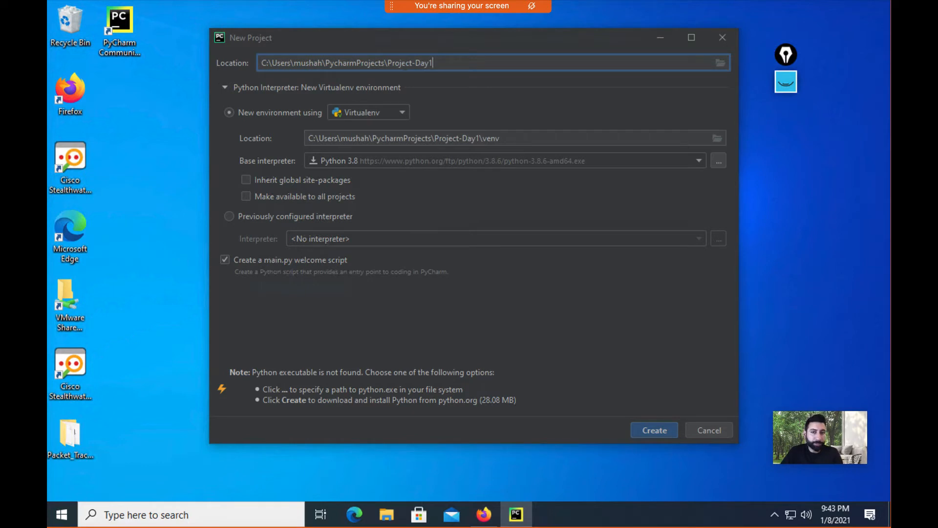
left_click(401, 112)
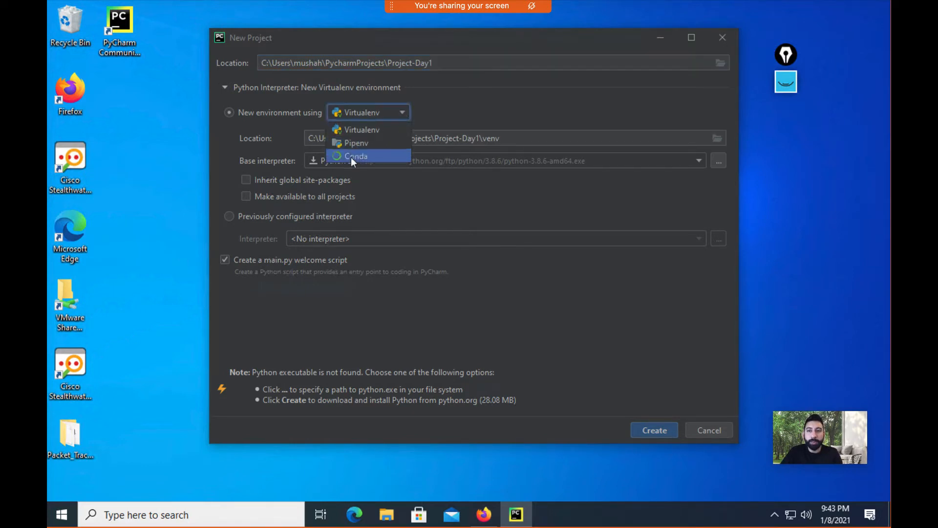
left_click(370, 130)
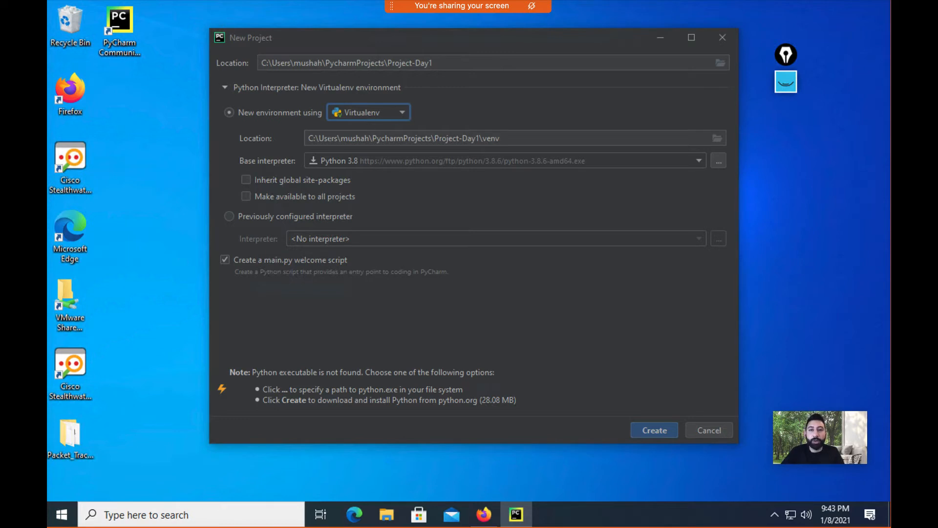
Step: Keep Python 3.8 as the base interpreter and create the Project-Day1 project
left_click(404, 160)
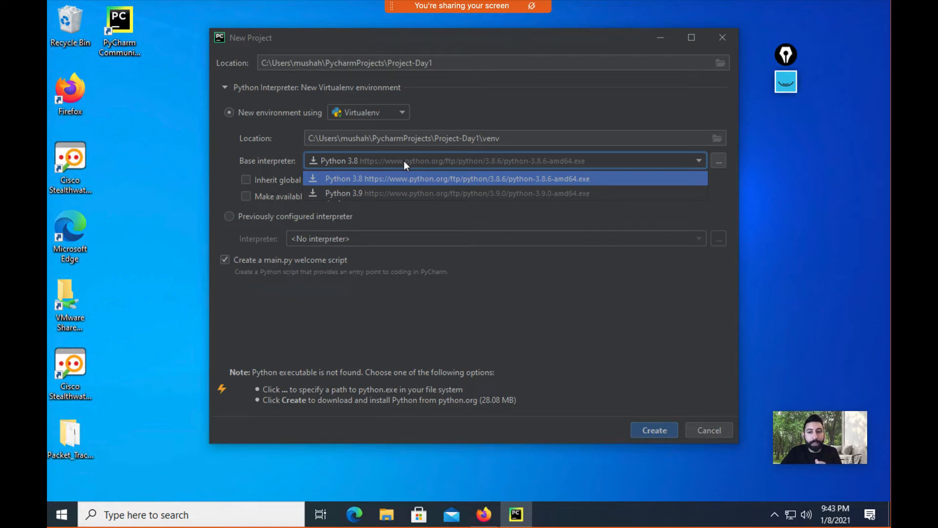
left_click(397, 354)
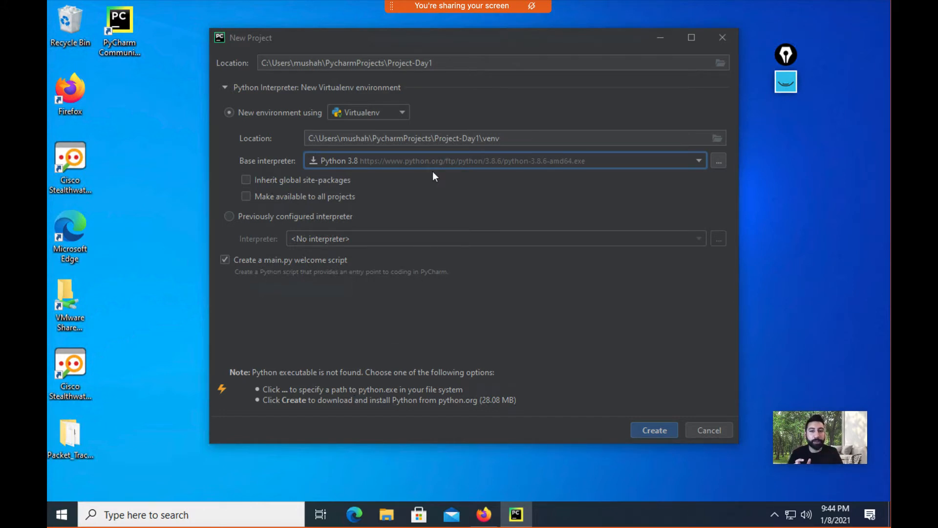
left_click(457, 160)
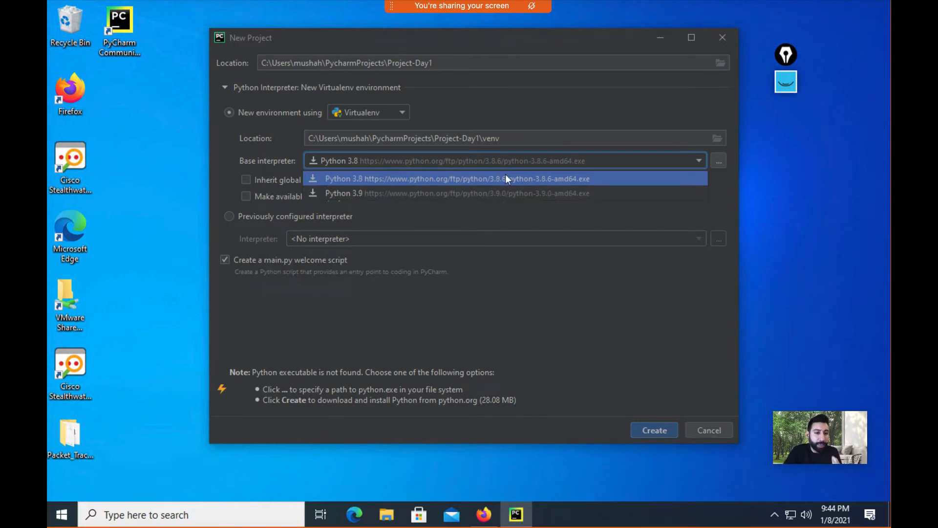
left_click(520, 179)
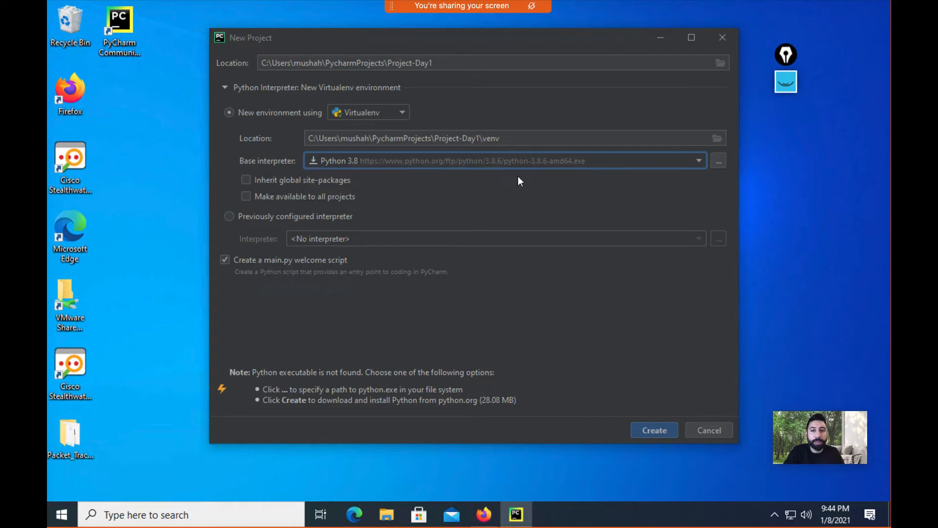
left_click(645, 429)
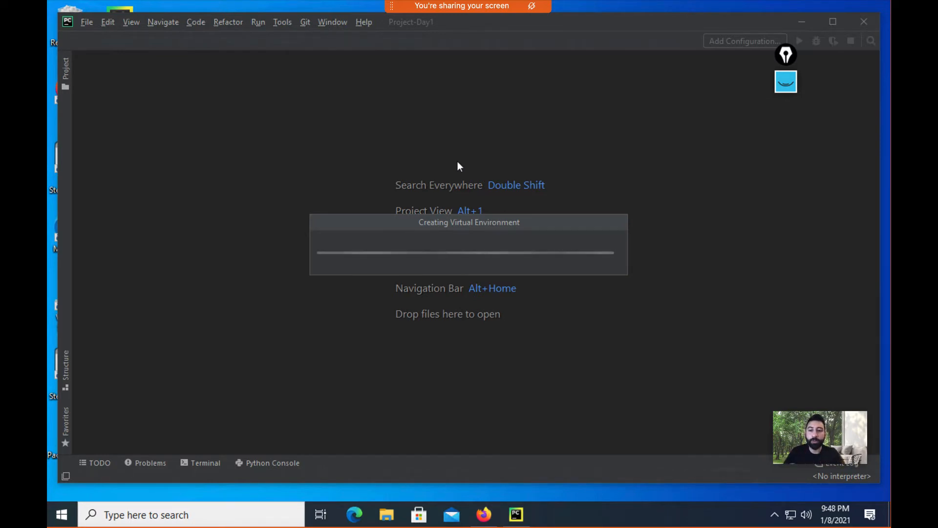
Step: Search Windows for 'idl' and launch IDLE (Python 3.8 64-bit)
left_click(230, 511)
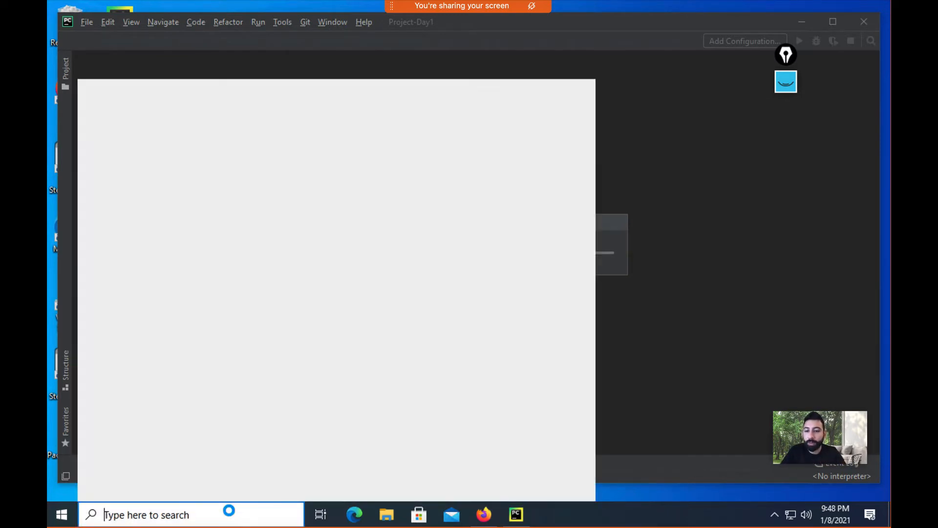
type("python")
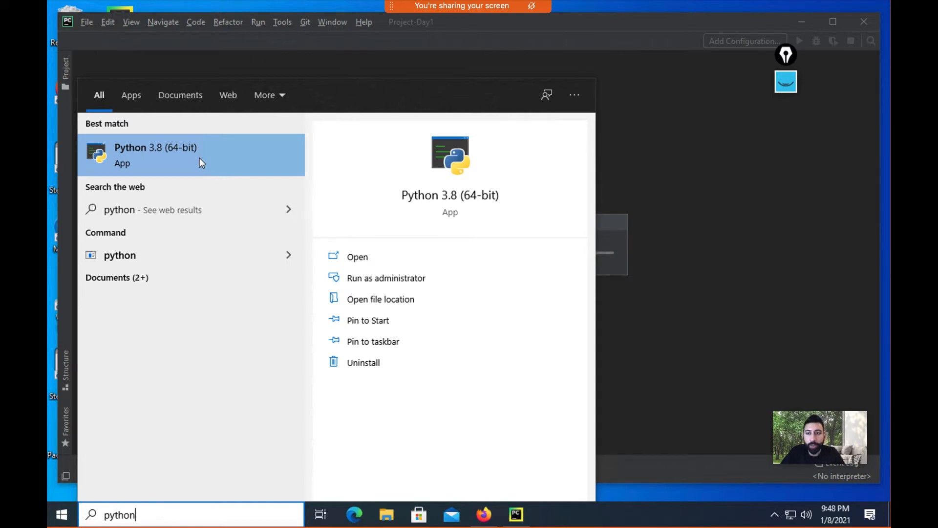
double_click(159, 510)
type("idle")
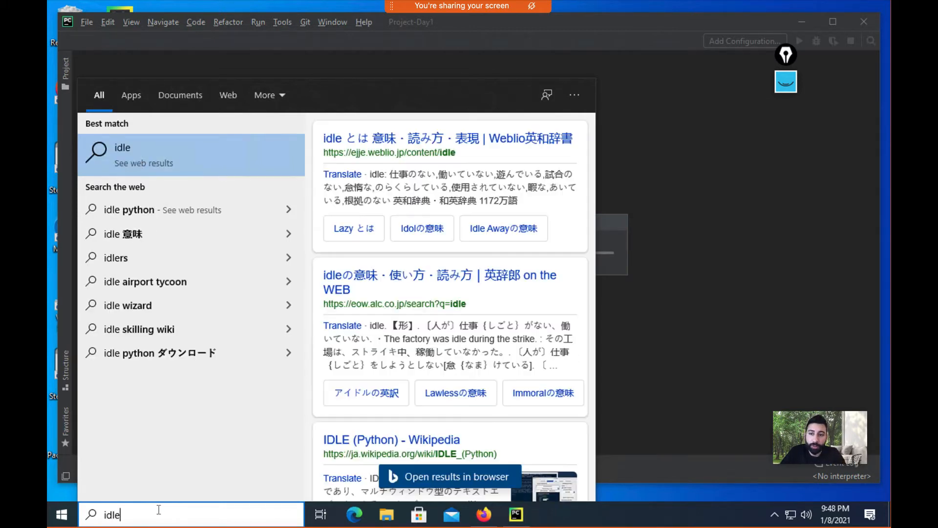
key("BackSpace")
key("BackSpace")
key("BackSpace")
key("BackSpace")
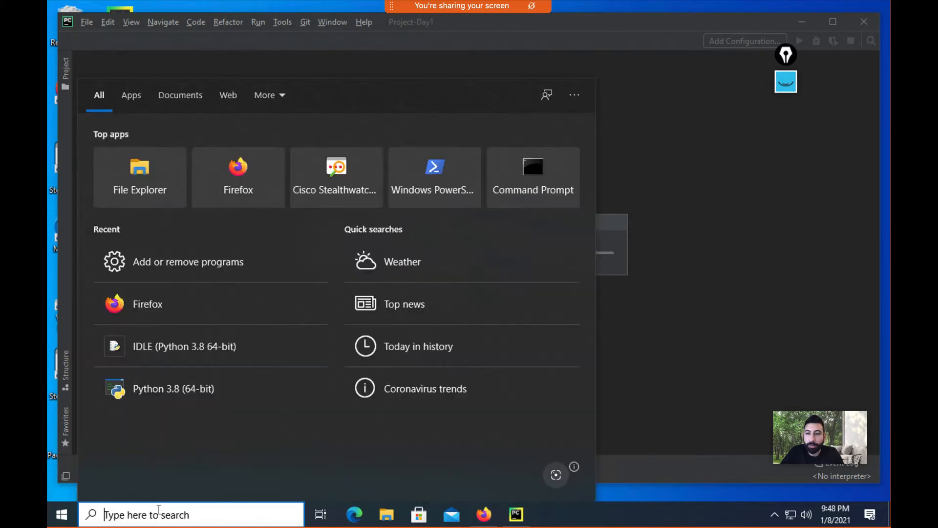
type("idl")
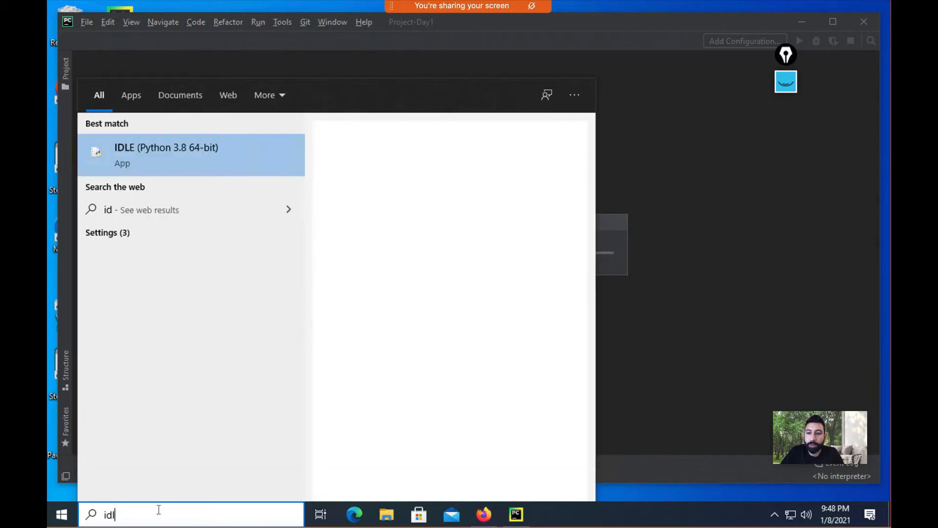
left_click(169, 151)
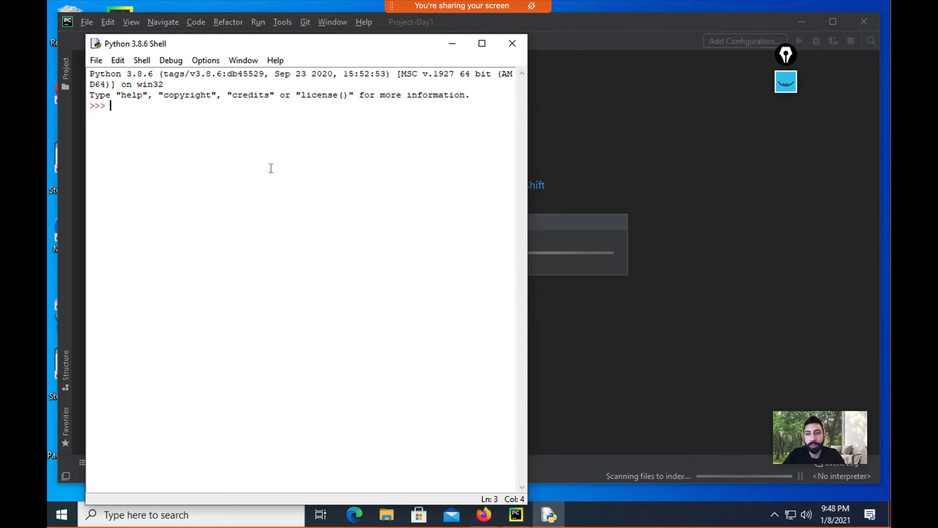
Step: Run print("Hello World") in the IDLE shell
key("Return")
key("Return")
key("Return")
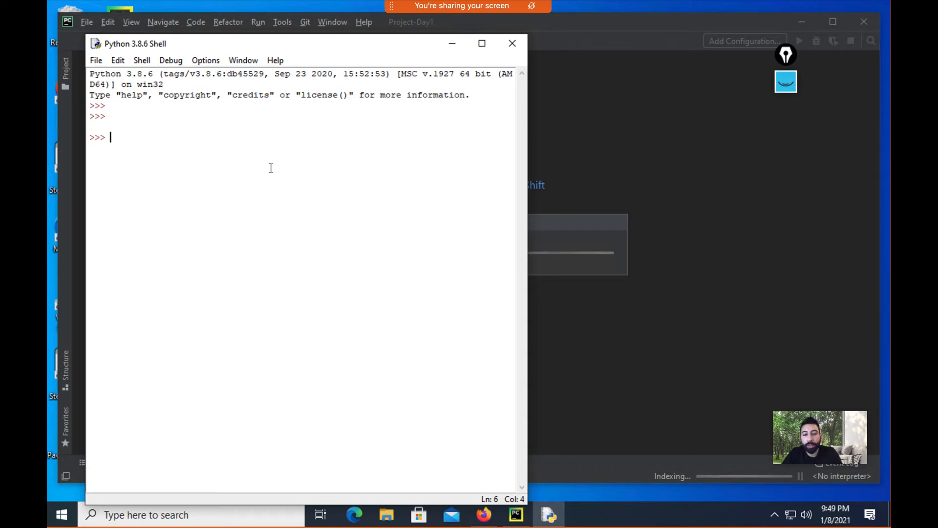
type("print(")
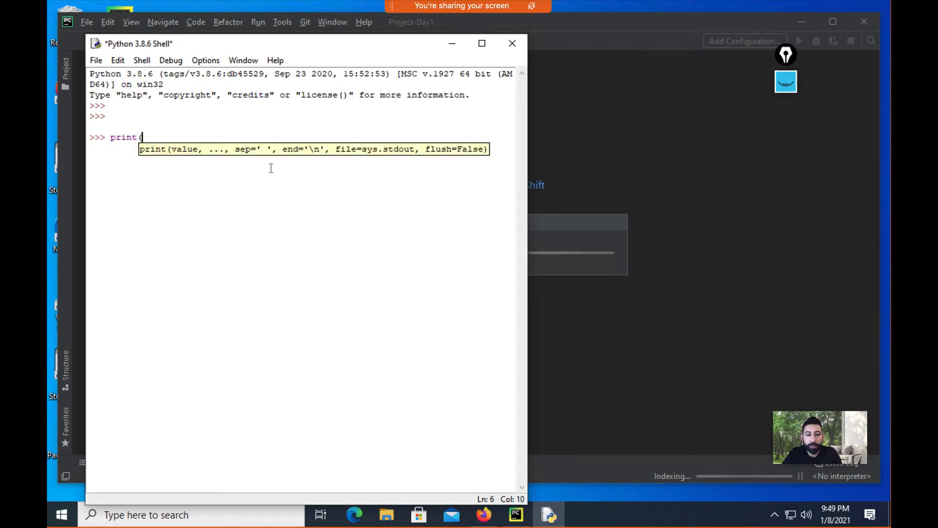
type("\"")
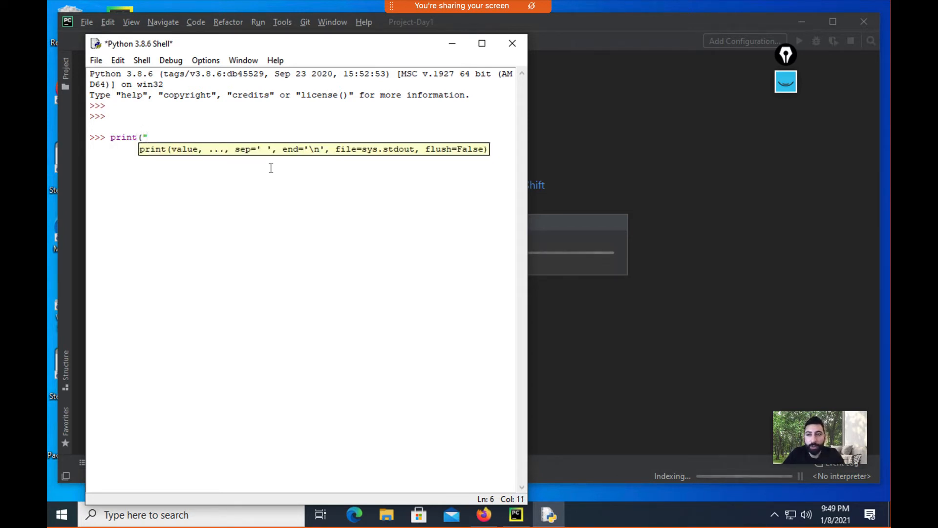
type("Hello ")
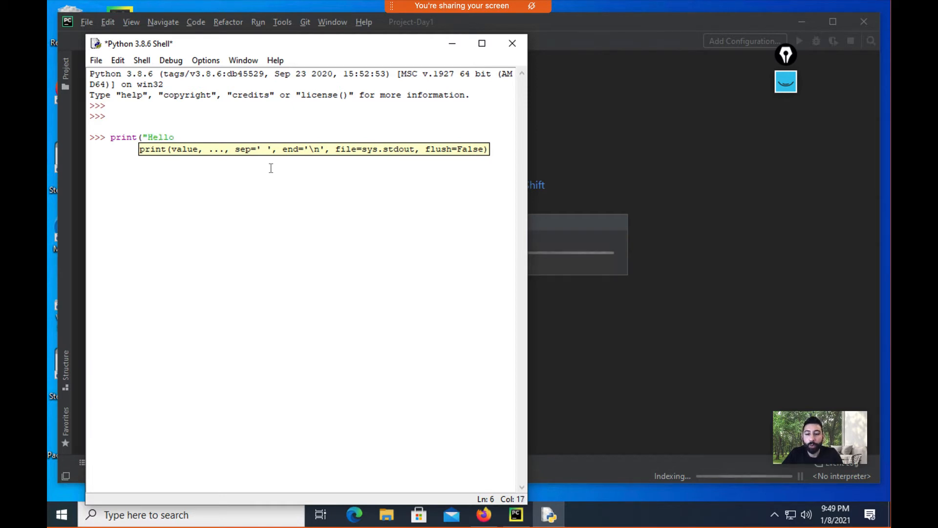
type("World\")")
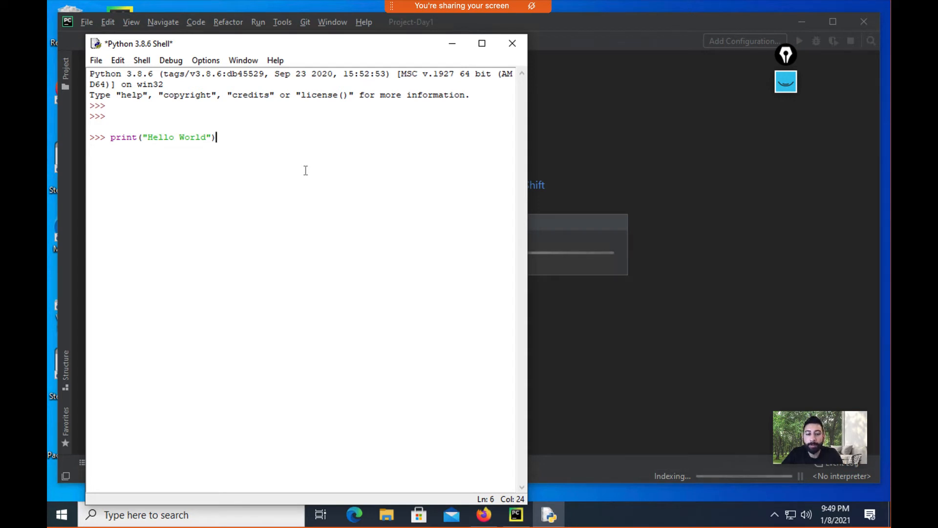
key("Return")
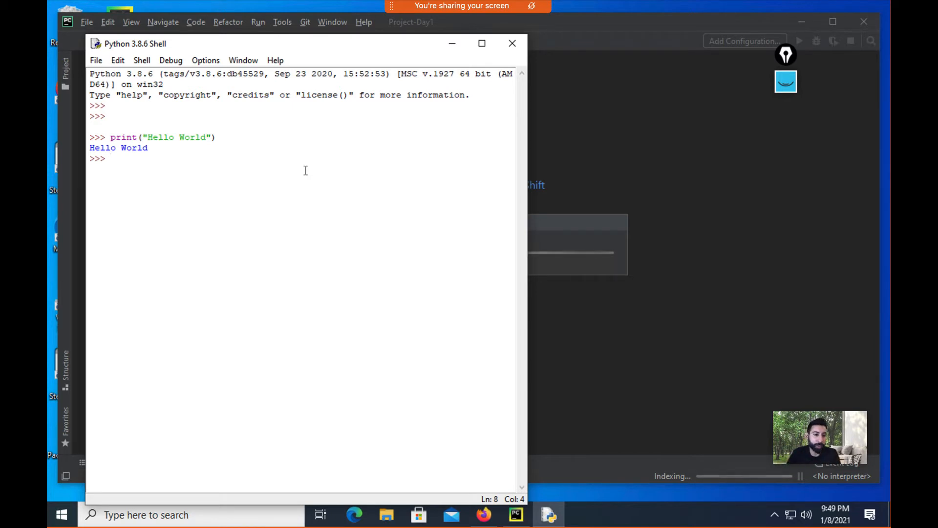
Step: Assign a = 1, echo the value of a, and switch back to PyCharm
type("a ")
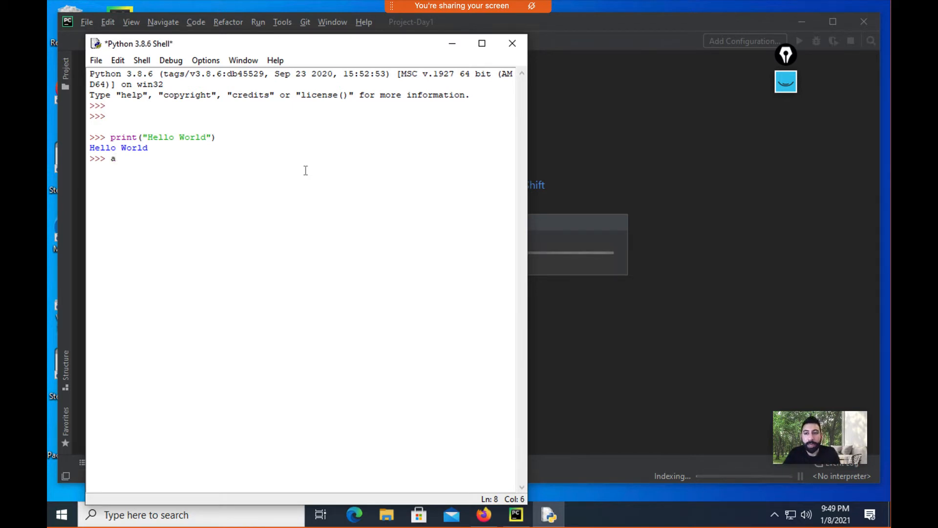
type("= 1")
key("Return")
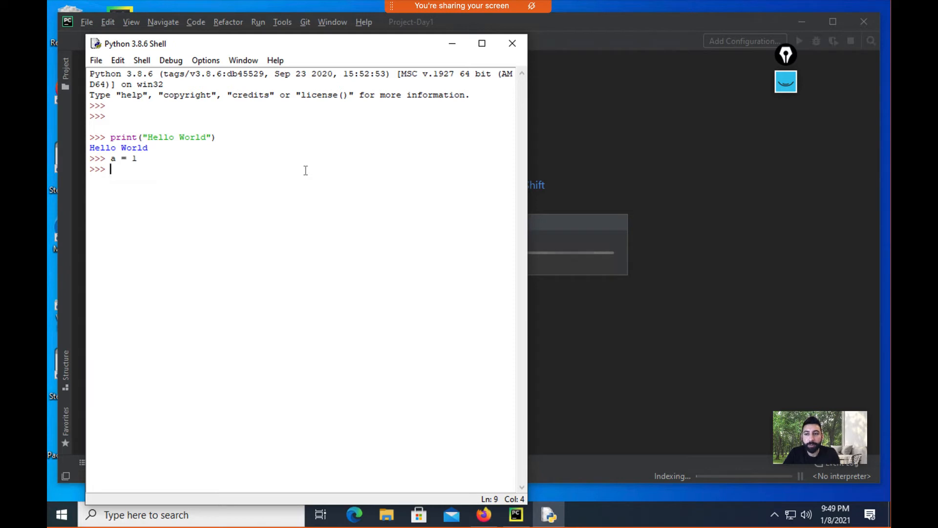
key("Return")
key("Return")
type("a")
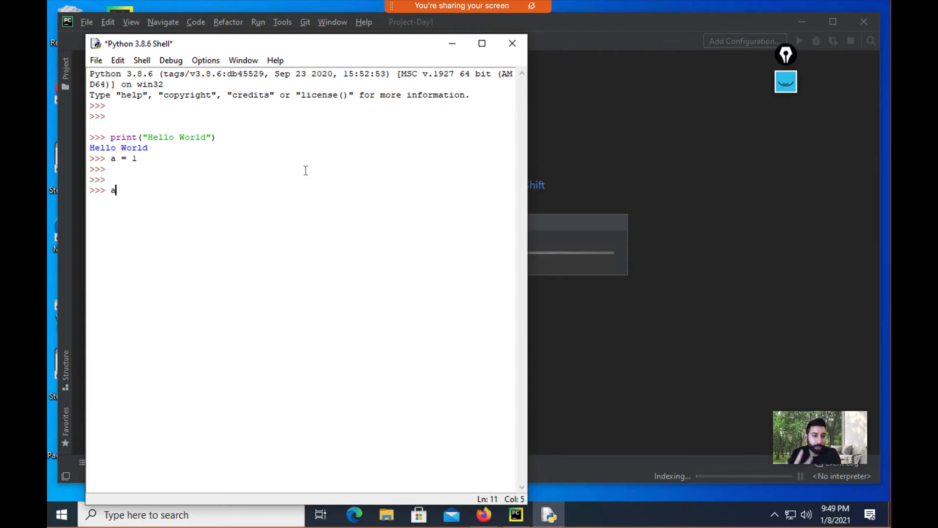
key("Return")
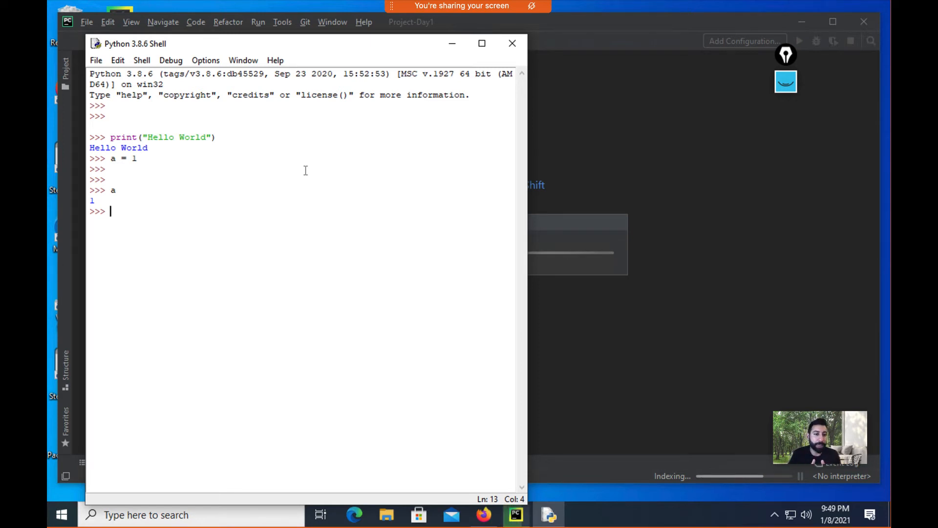
left_click(562, 237)
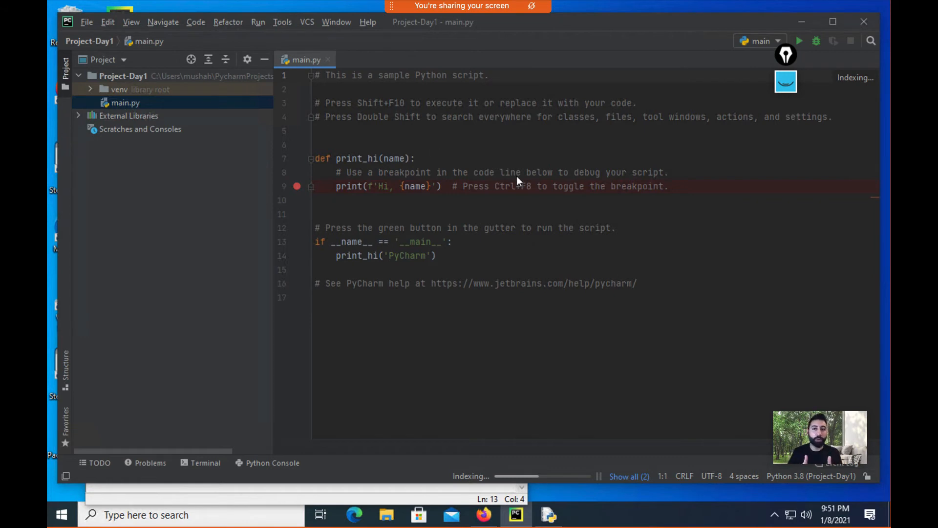
Step: Open PyCharm's Terminal panel at Project-Day1, add fresh prompt lines, then switch to File Explorer
left_click(200, 462)
left_click(201, 463)
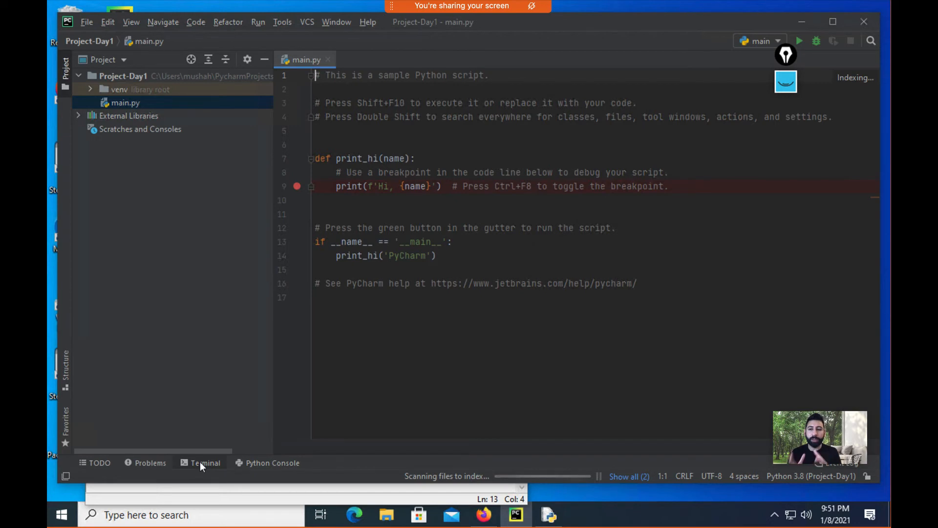
left_click(200, 462)
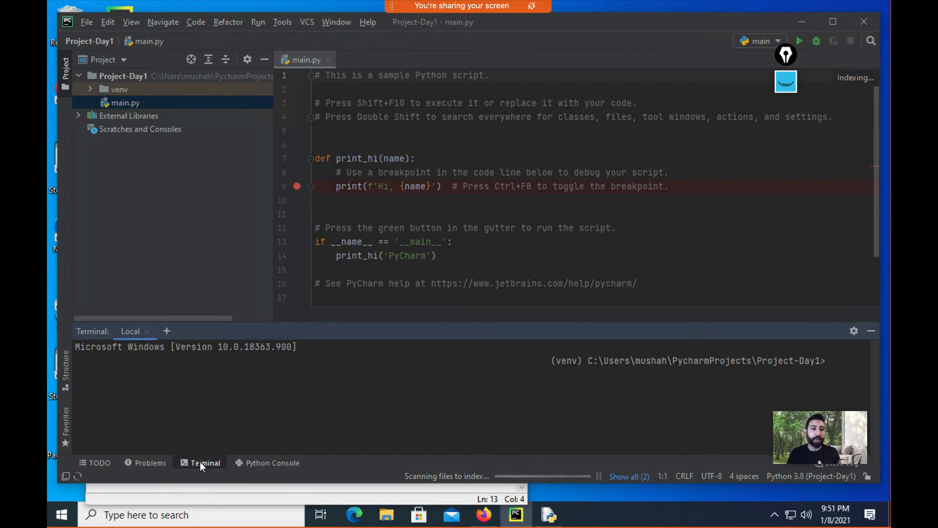
key("Return")
key("Return")
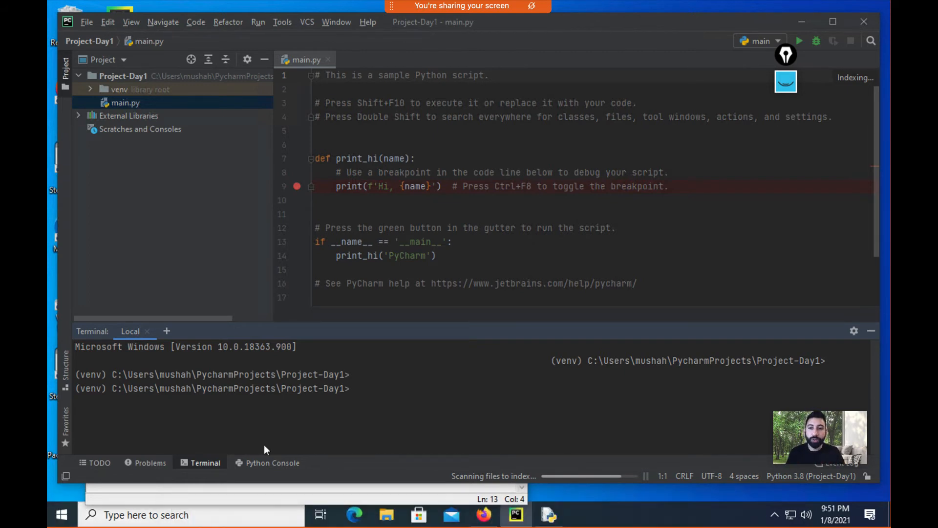
left_click(385, 524)
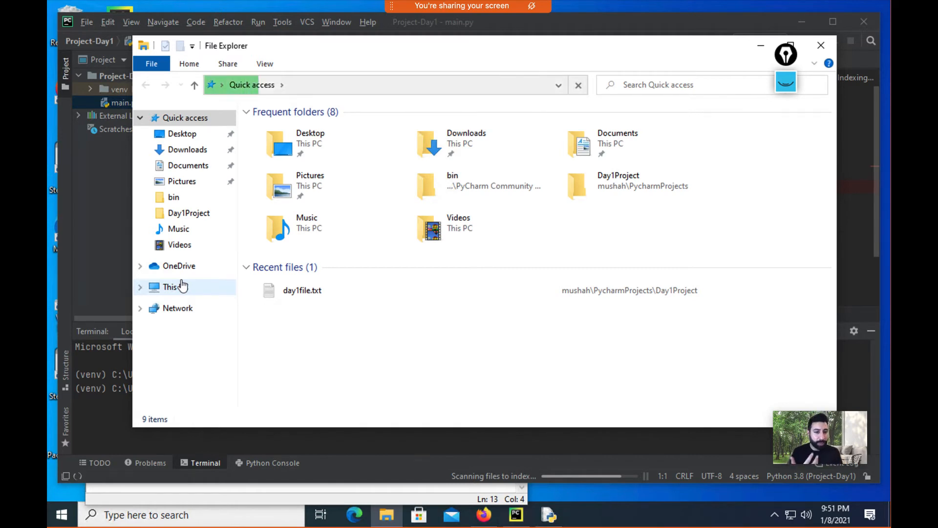
Step: Browse from This PC through Local Disk (C:) and Users into the user's home folder
left_click(183, 286)
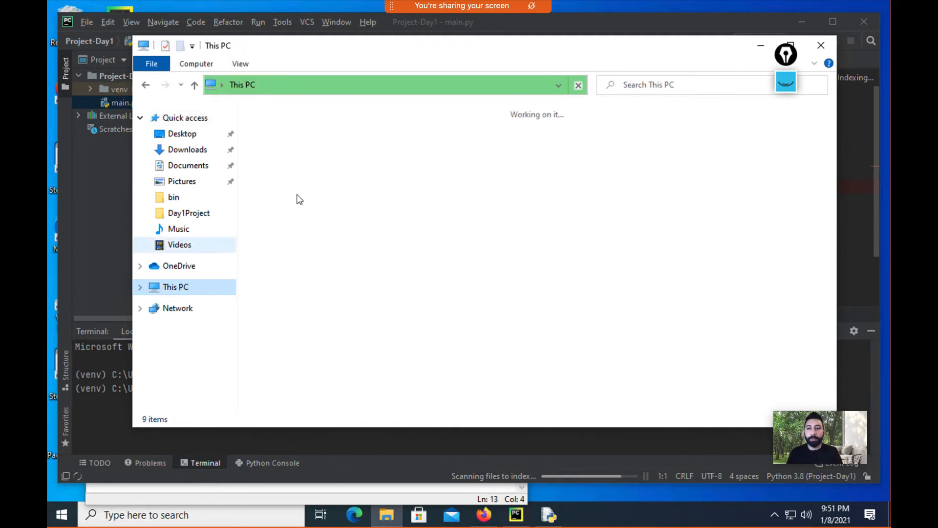
left_click(316, 262)
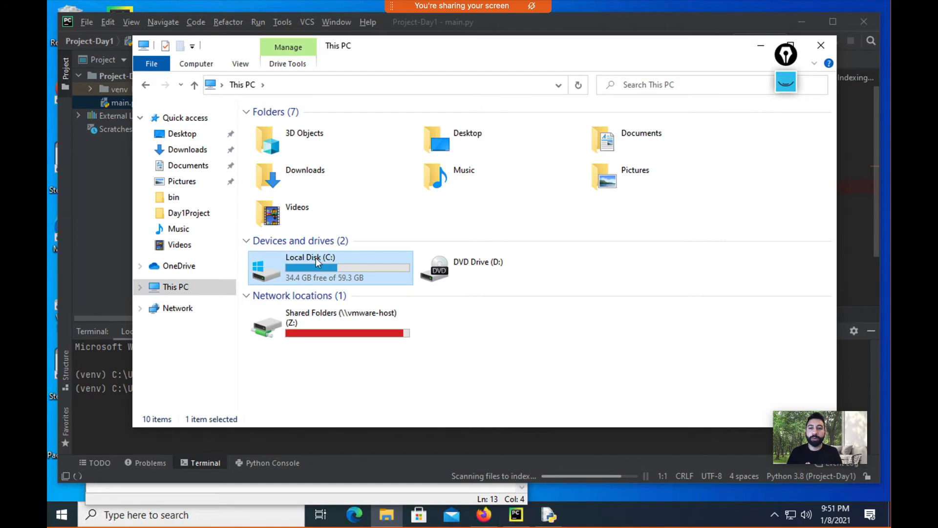
double_click(317, 262)
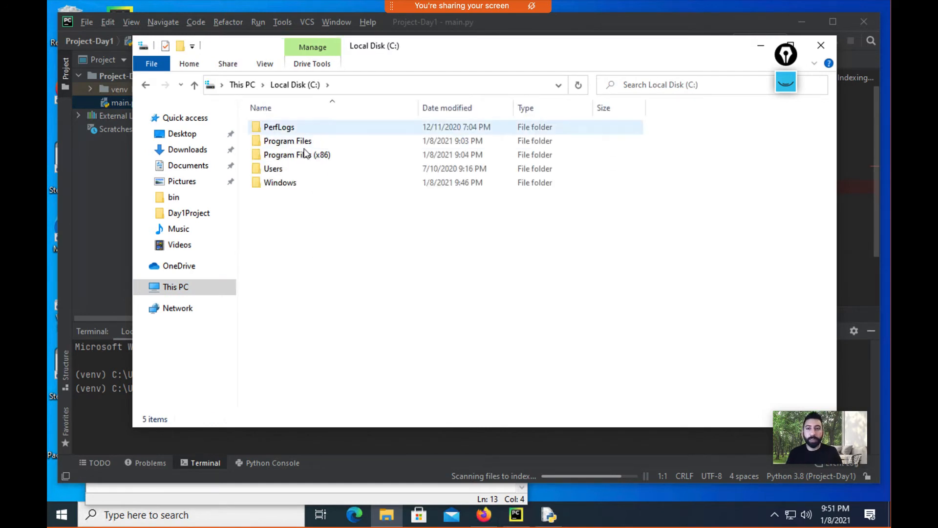
left_click(288, 171)
double_click(288, 171)
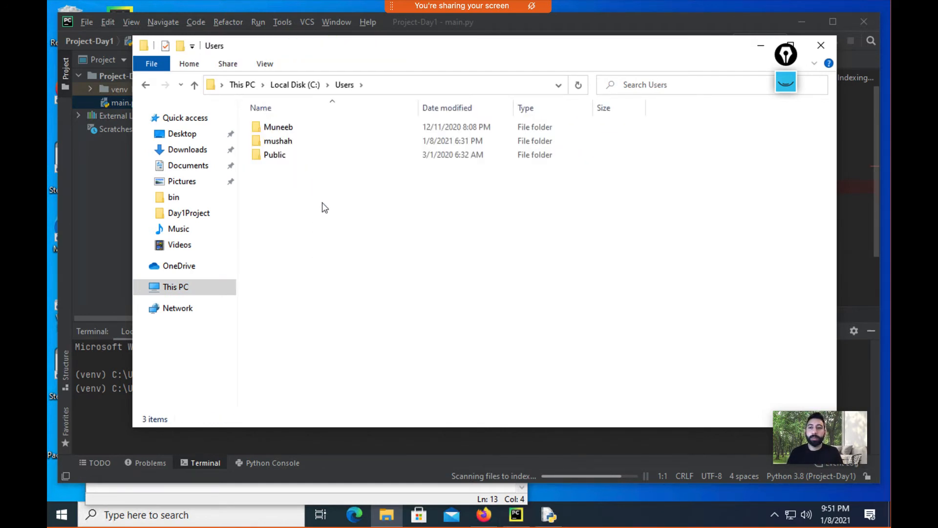
left_click(284, 143)
double_click(284, 142)
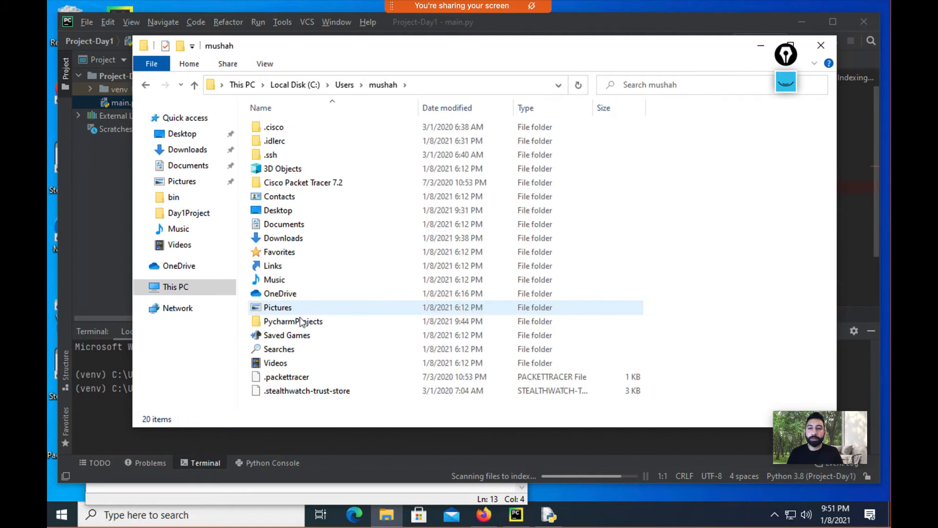
Step: Open PycharmProjects\Project-Day1, check main.py's size, then go back up to PycharmProjects
left_click(298, 324)
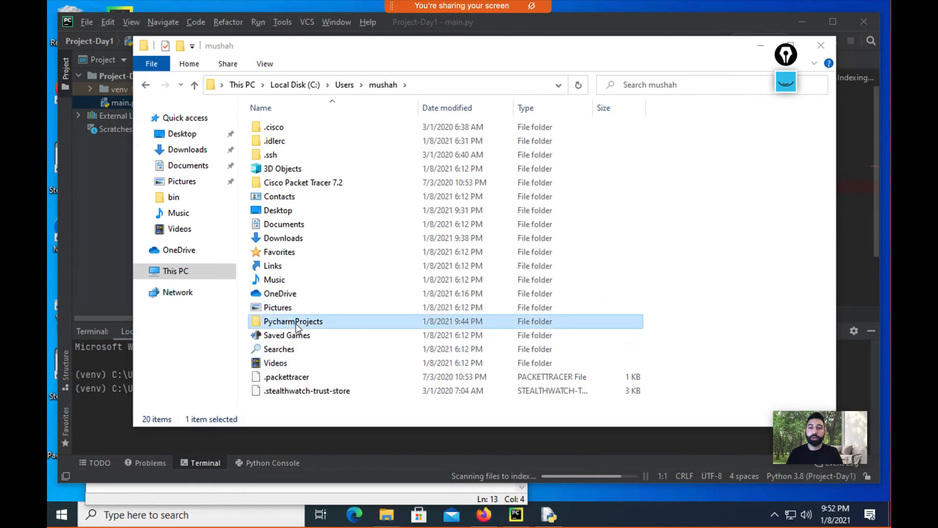
double_click(295, 324)
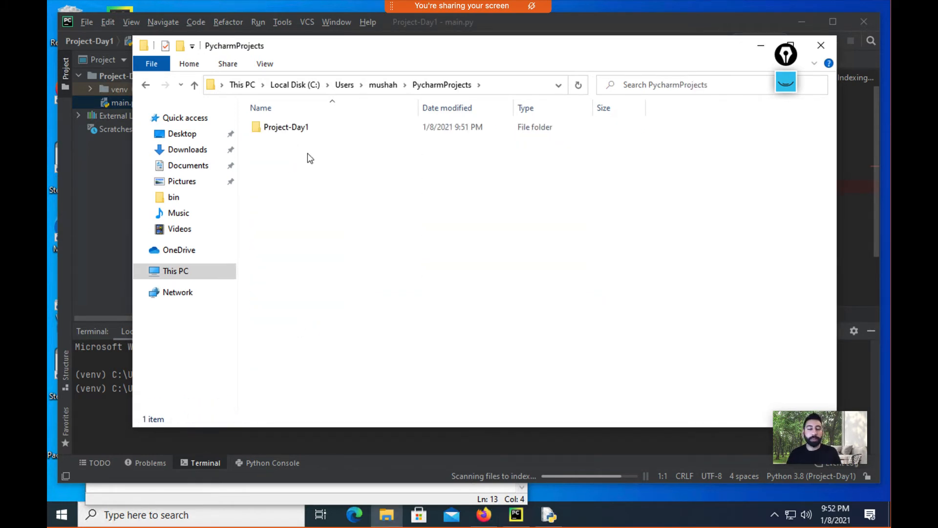
double_click(288, 130)
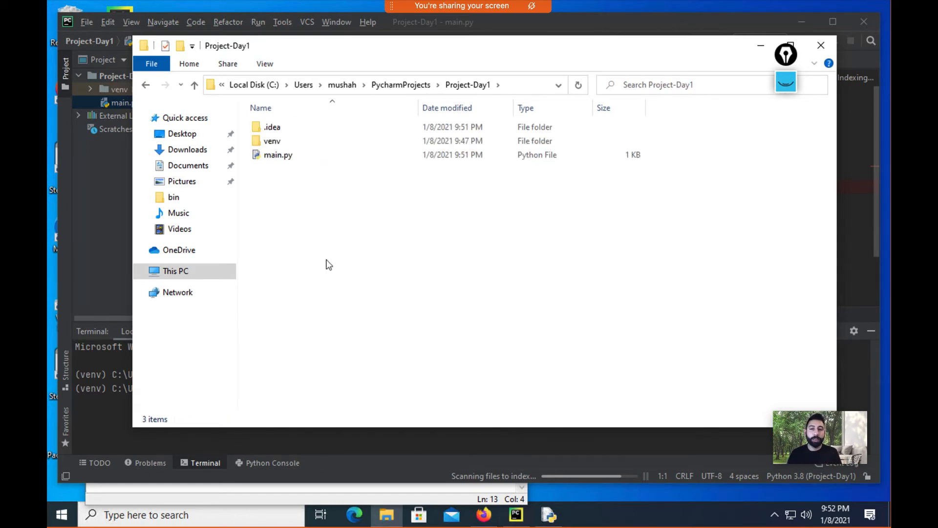
left_click(282, 161)
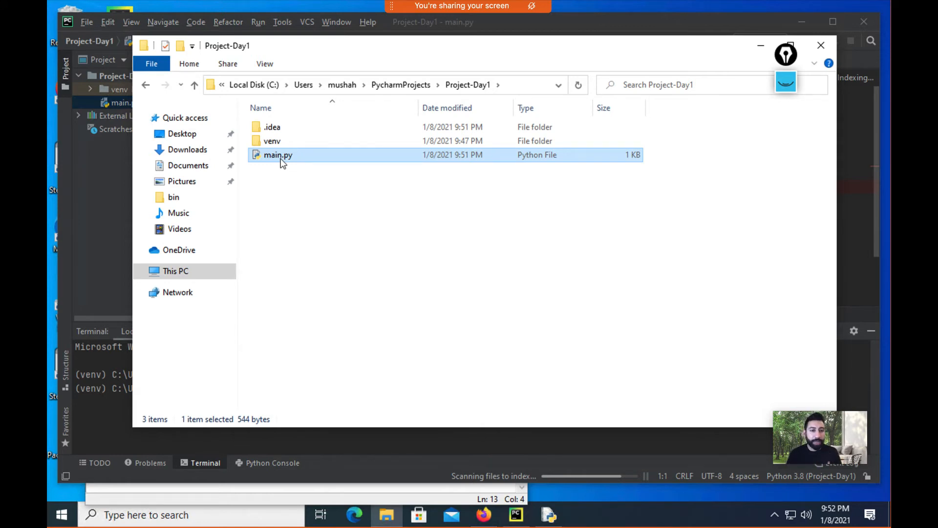
left_click(403, 86)
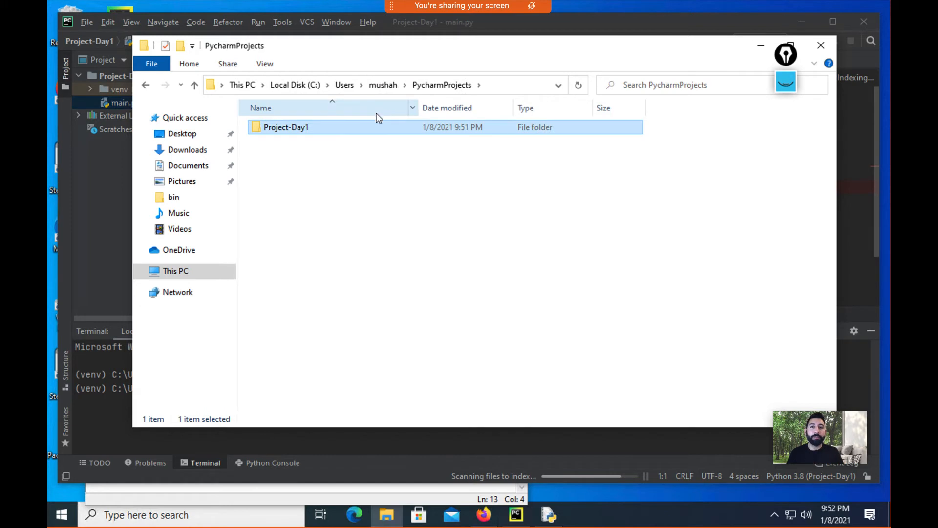
Step: Create a new folder named Project-Manual inside PycharmProjects
right_click(318, 177)
mouse_move(513, 338)
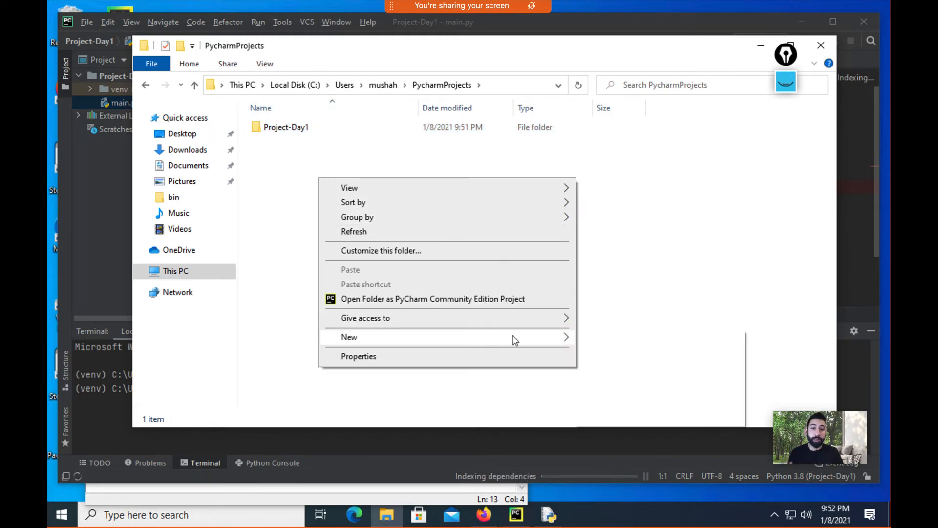
left_click(601, 341)
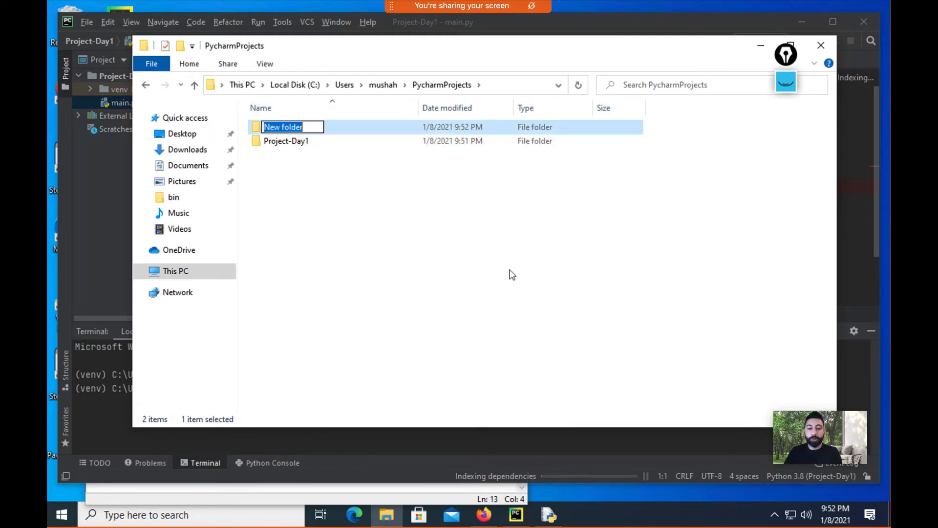
type("Project-")
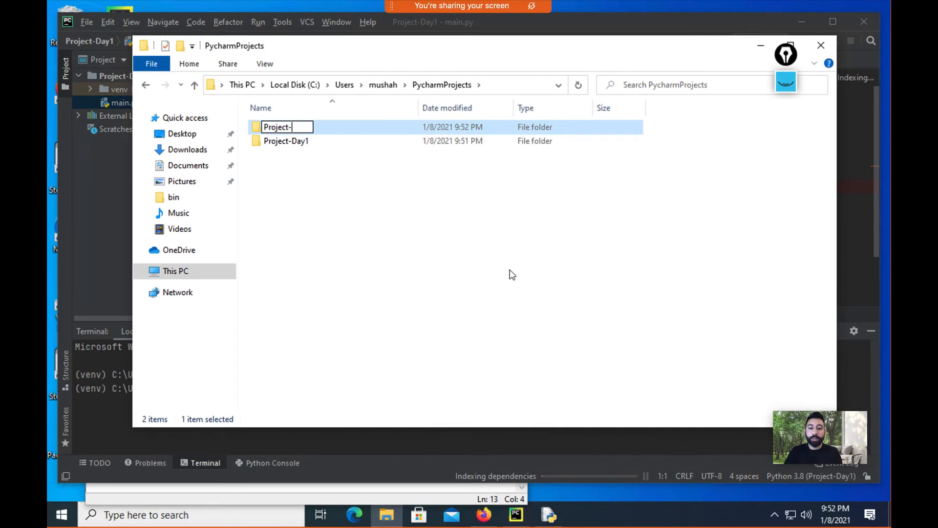
type("Manual")
key("Return")
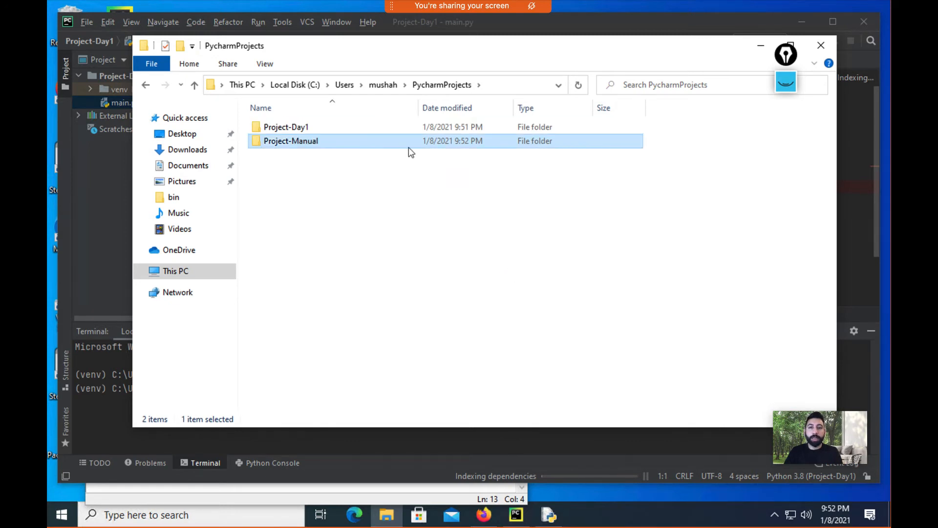
Step: Inside Project-Manual, create a text document renamed to Day1.py, accepting the extension change
right_click(369, 162)
mouse_move(419, 335)
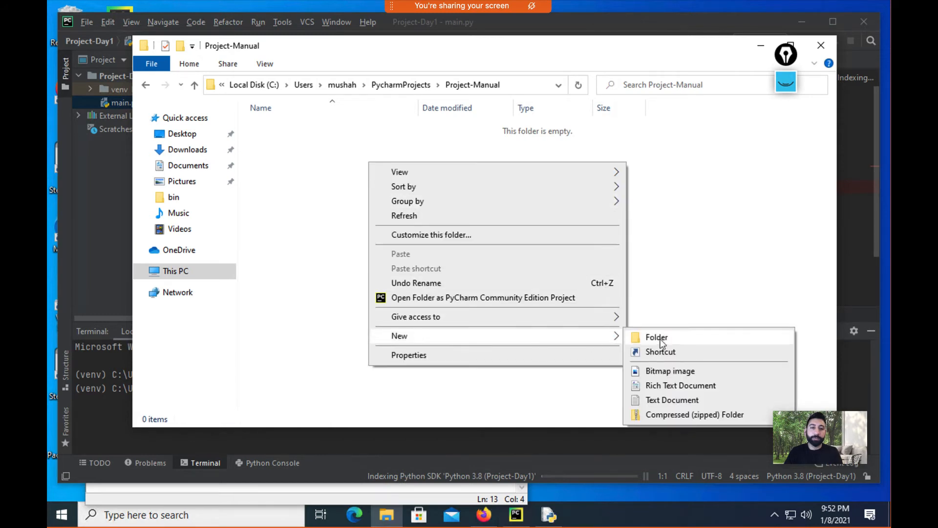
left_click(650, 400)
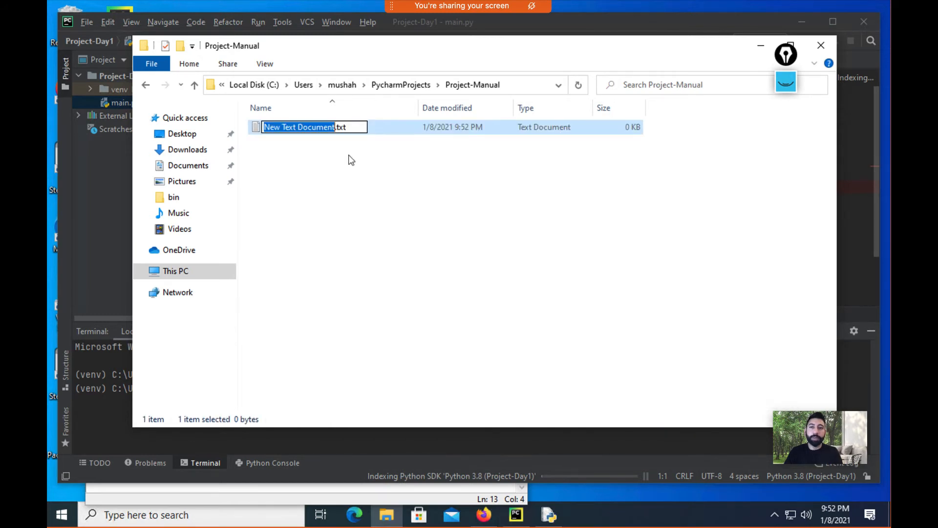
type("P")
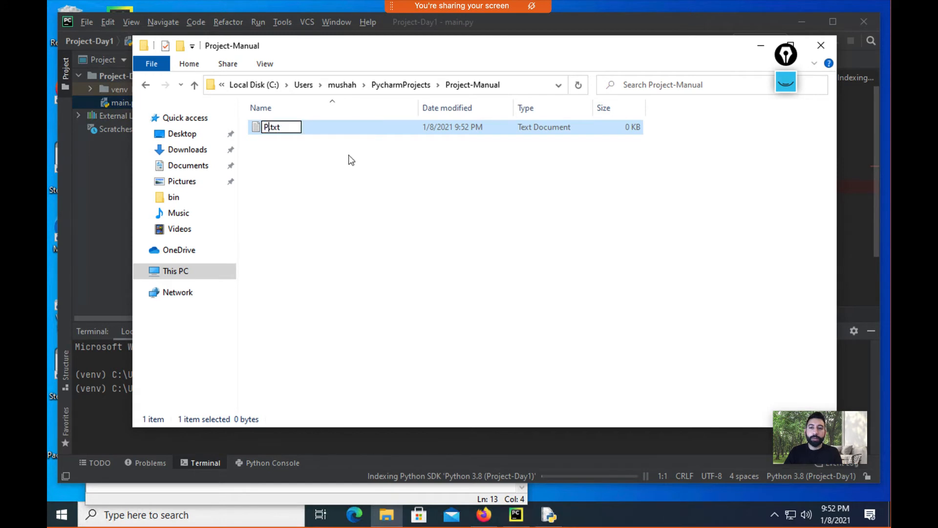
key("BackSpace")
type("Day1")
key("shift+Right")
key("shift+Right")
key("shift+Right")
type("py")
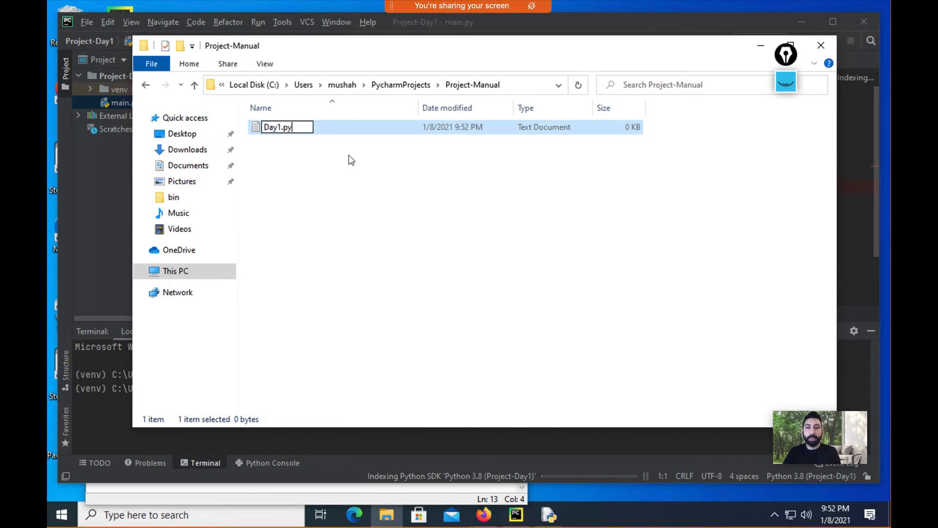
key("Return")
left_click(527, 263)
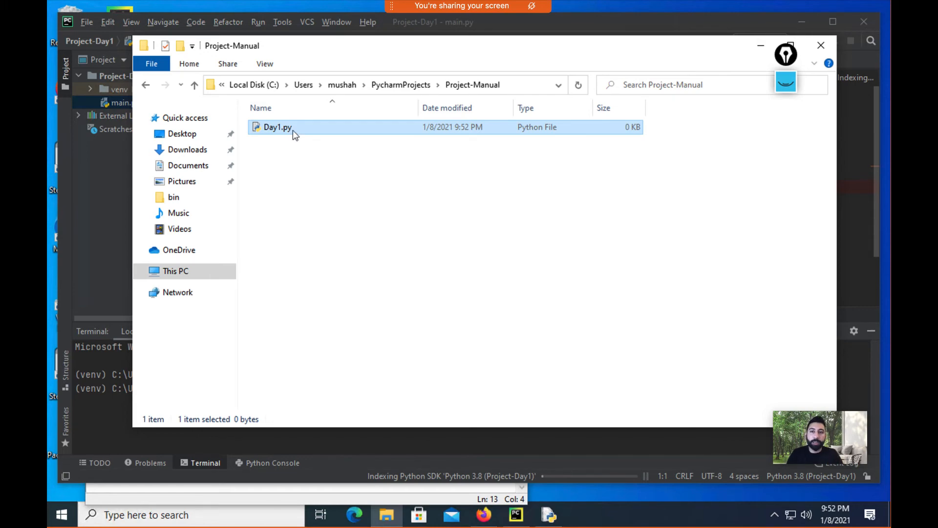
Step: Launch Command Prompt from Windows search and reposition its window
left_click(235, 521)
type("cmd")
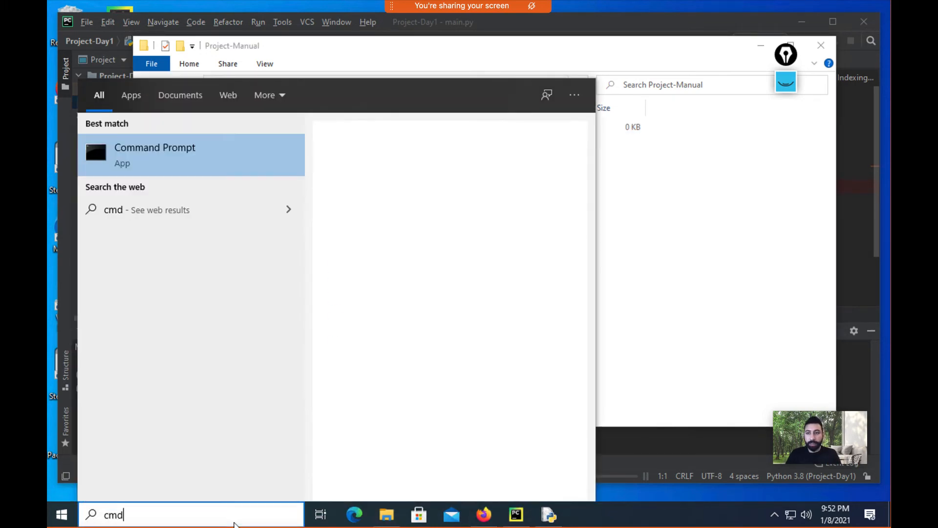
key("Return")
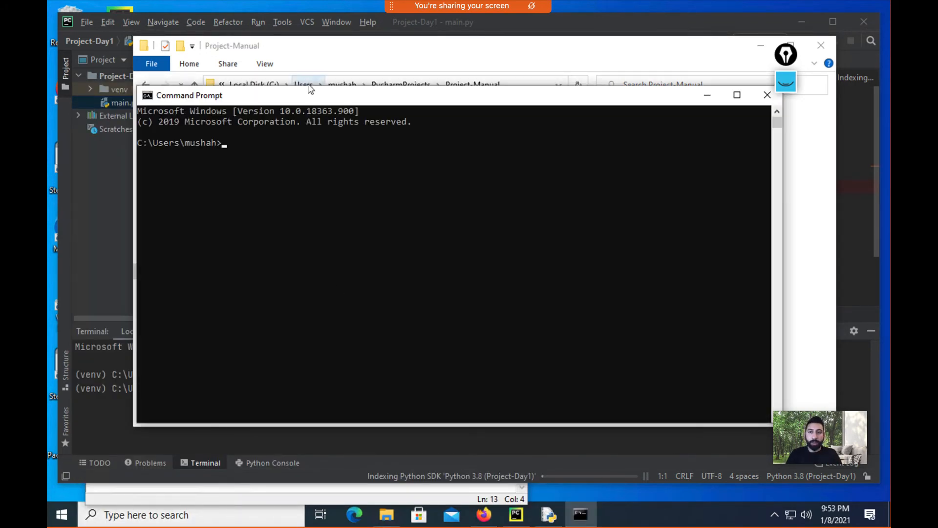
left_click_drag(302, 96, 465, 247)
left_click(428, 297)
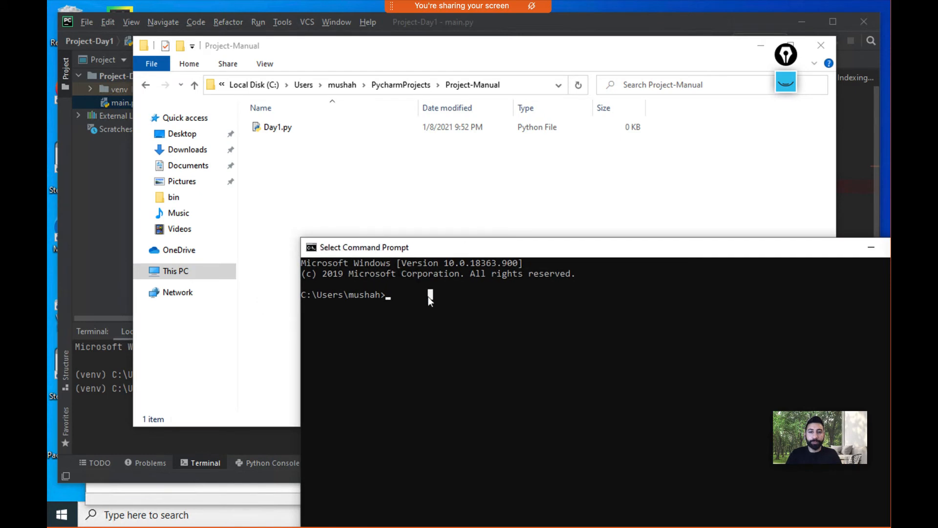
key("Return")
Step: Change the console's directory to Project-Manual using the path copied from Explorer
type("cd")
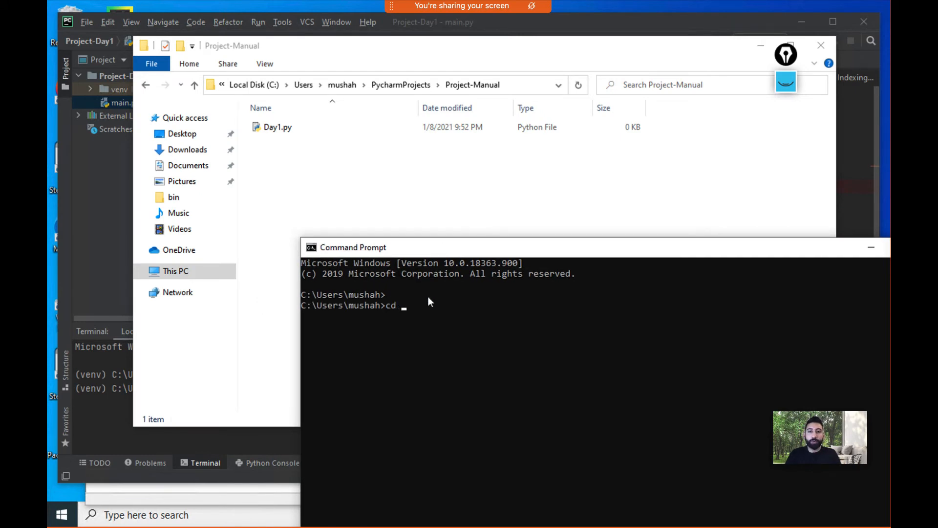
left_click(449, 84)
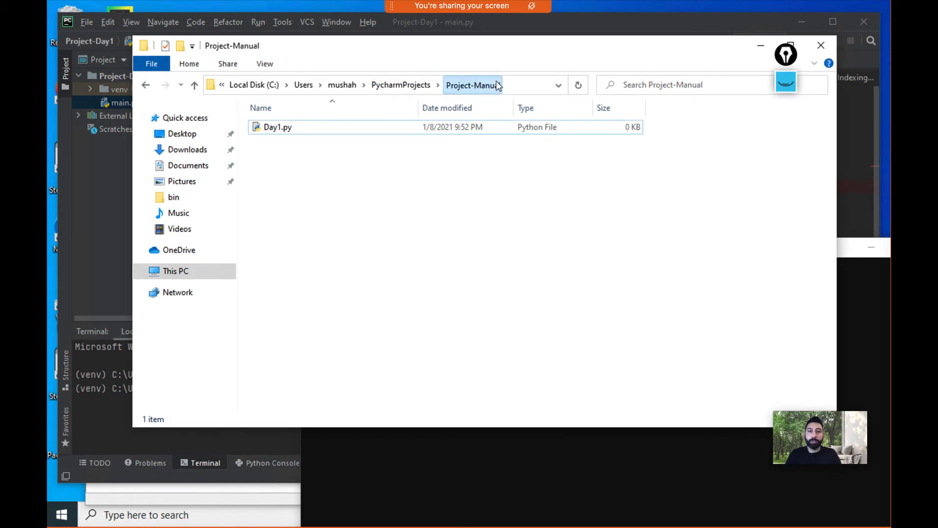
left_click(511, 85)
key("ctrl+c")
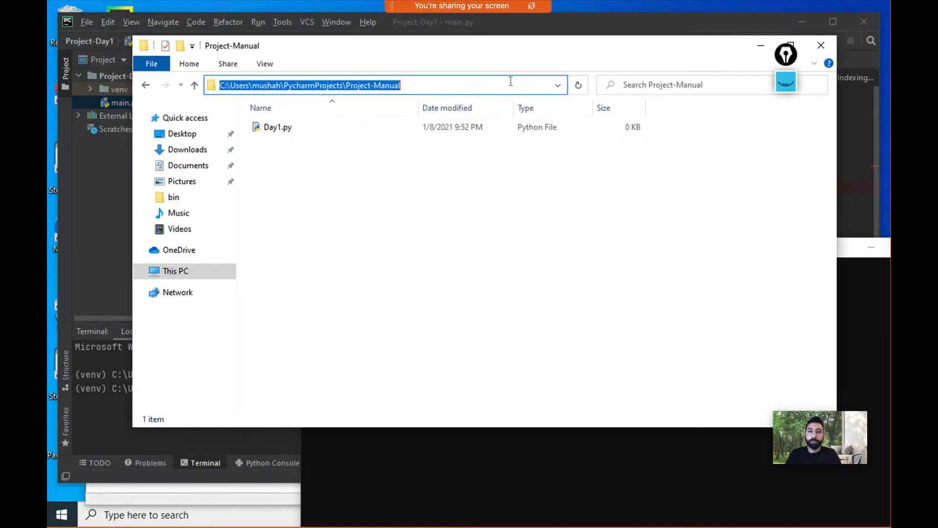
left_click(485, 449)
type("cd")
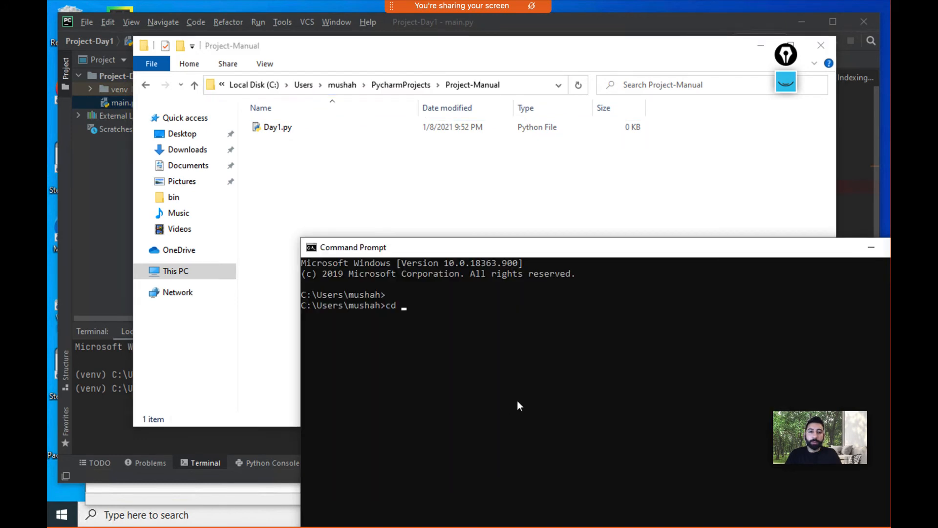
key("ctrl+v")
key("Return")
key("Return")
Step: Enter python Day1.py at the prompt, then close the Command Prompt window
type("py")
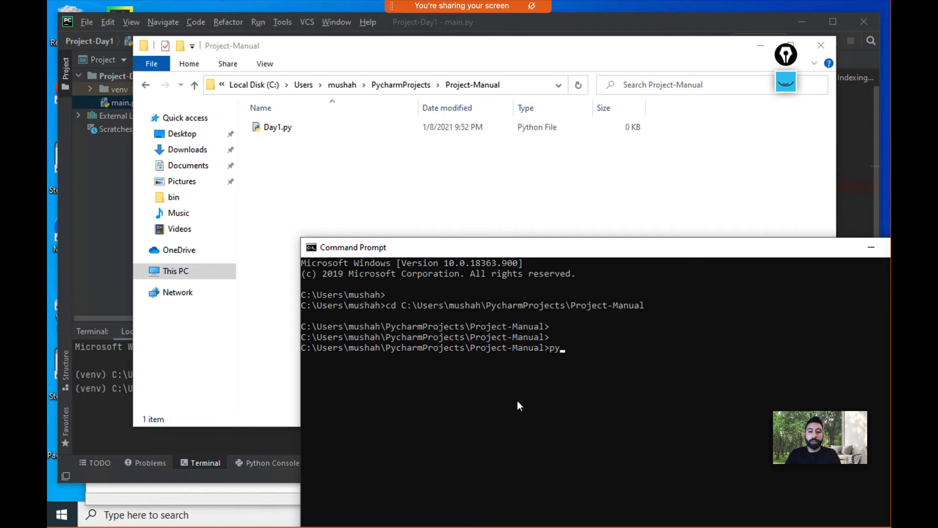
type("thon Day1.py")
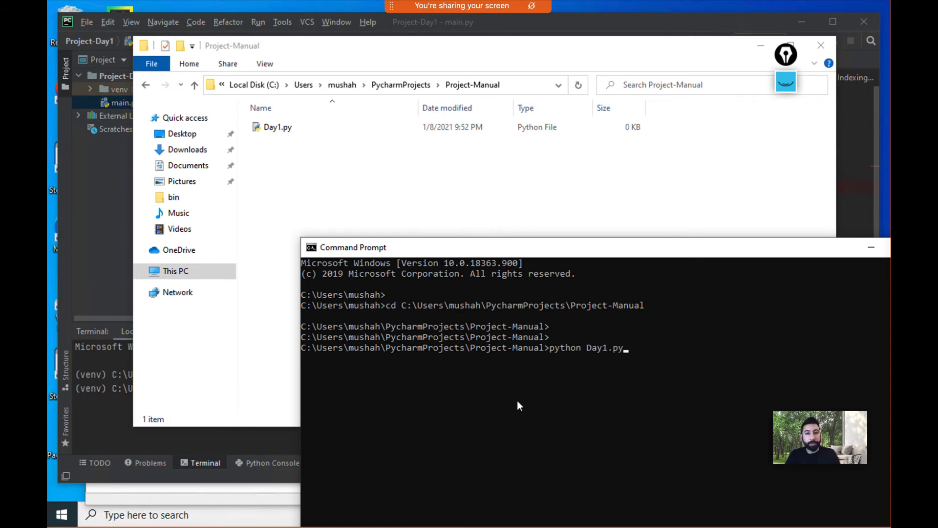
left_click_drag(548, 249, 461, 199)
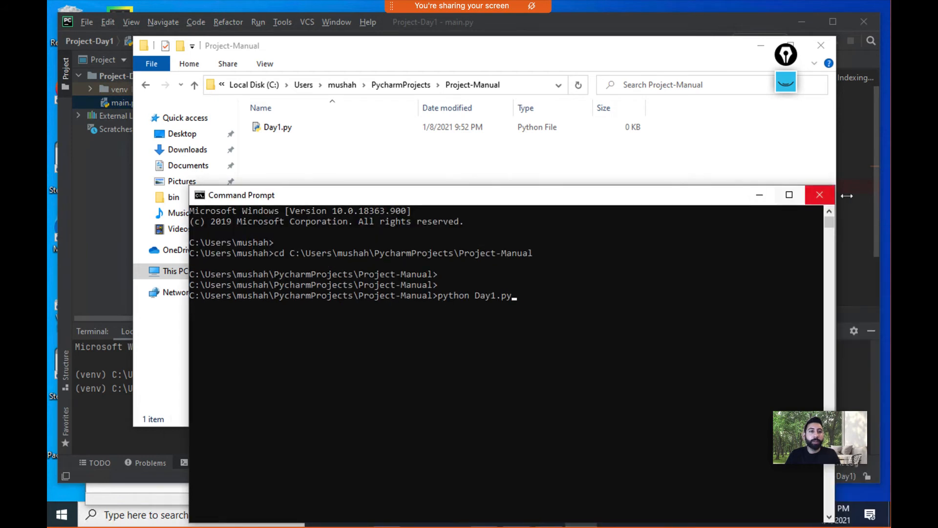
left_click(817, 193)
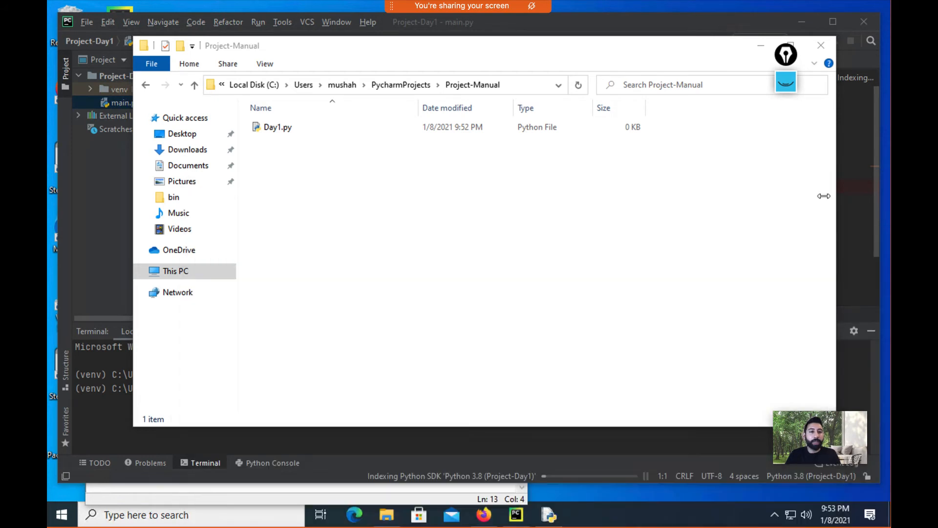
Step: Open Day1.py in the IDLE 3.8 editor
right_click(353, 130)
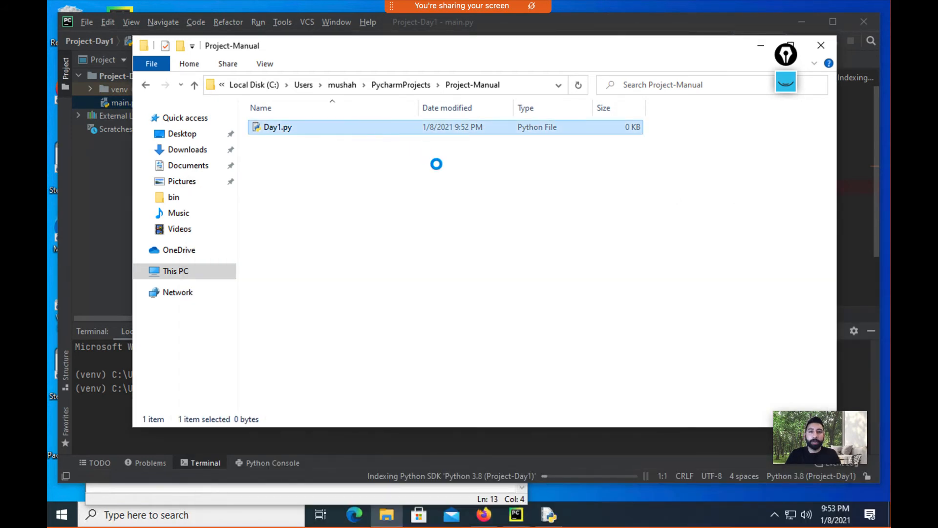
mouse_move(457, 154)
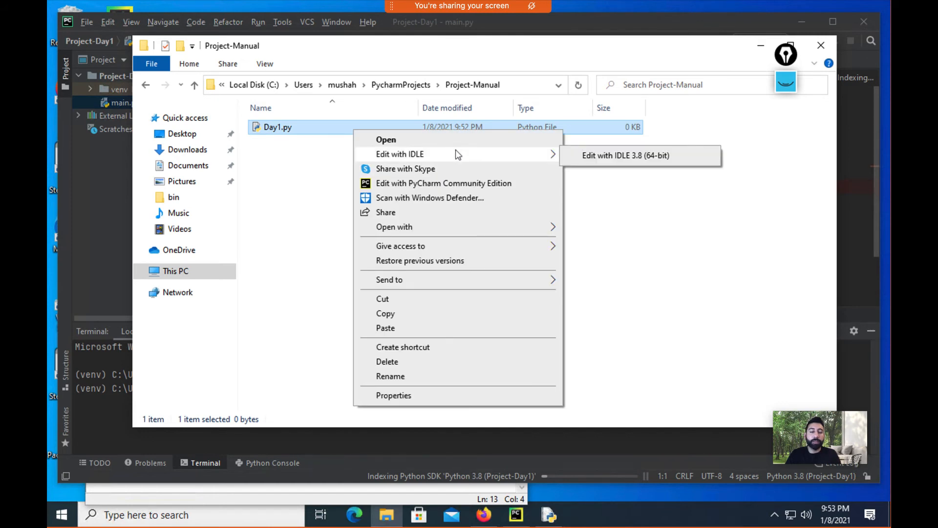
left_click(615, 156)
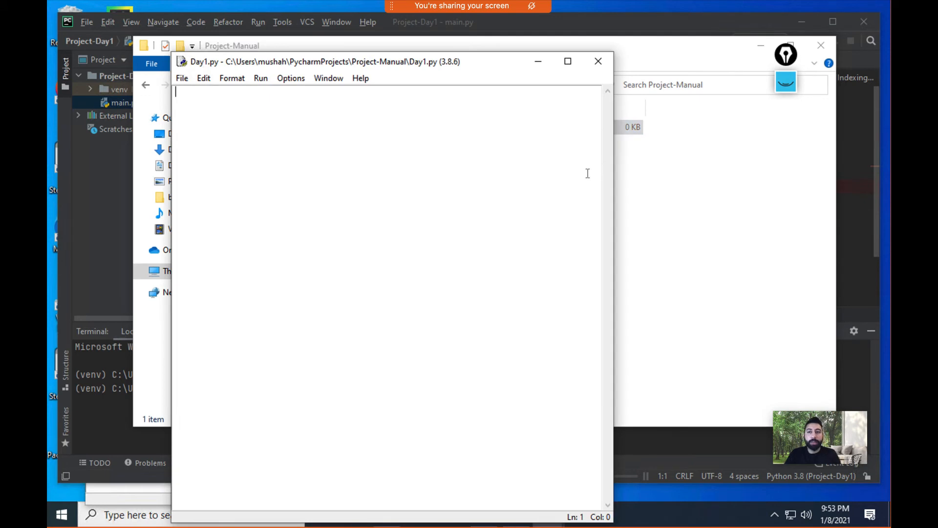
key("Return")
key("Return")
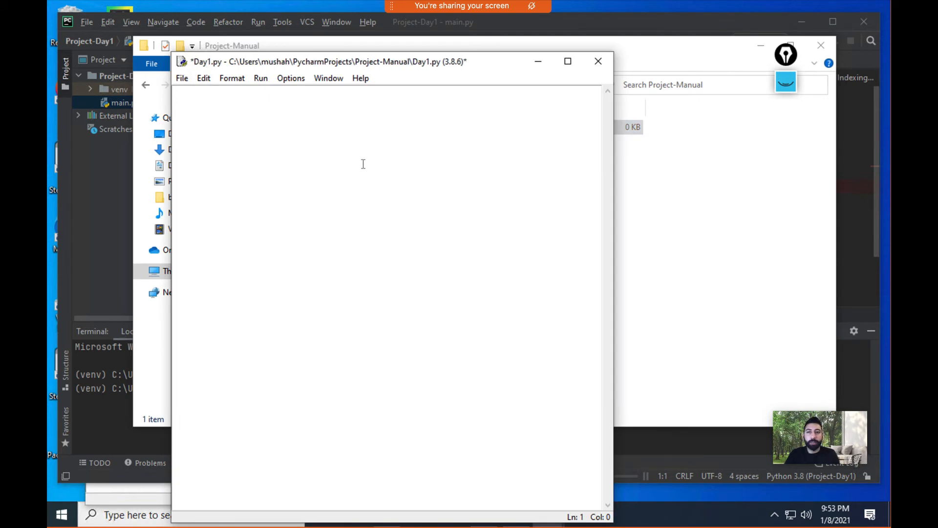
key("BackSpace")
key("BackSpace")
left_click(261, 78)
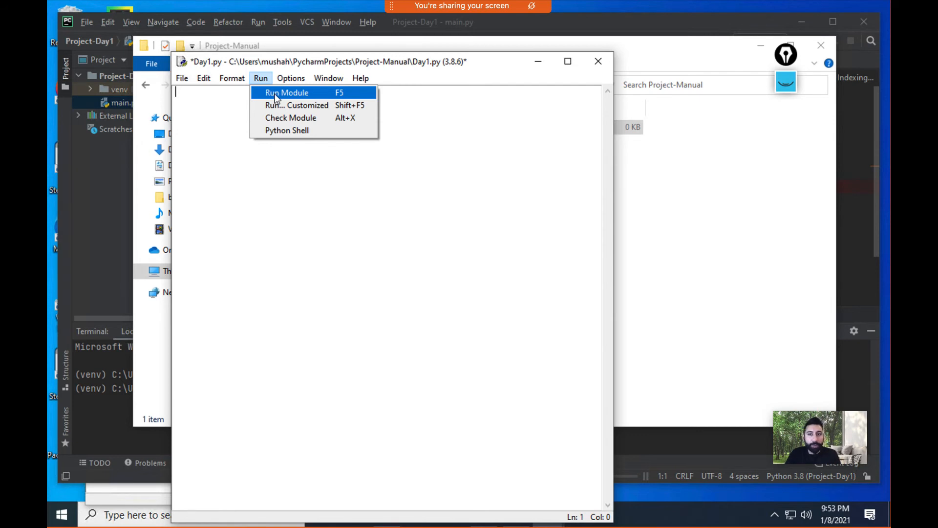
left_click(205, 112)
Step: Write print("Hello World!"), save and run it, then close the IDLE shell and editor
type("print")
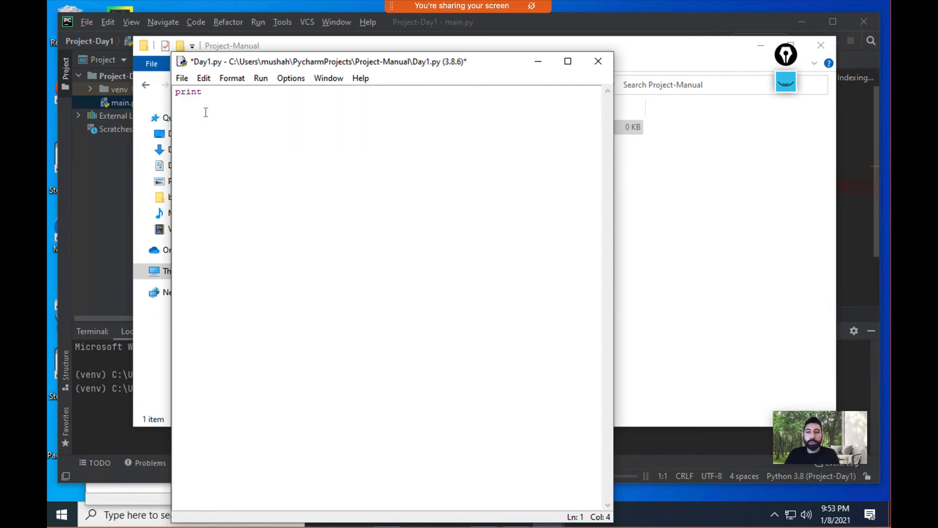
type("(\"H")
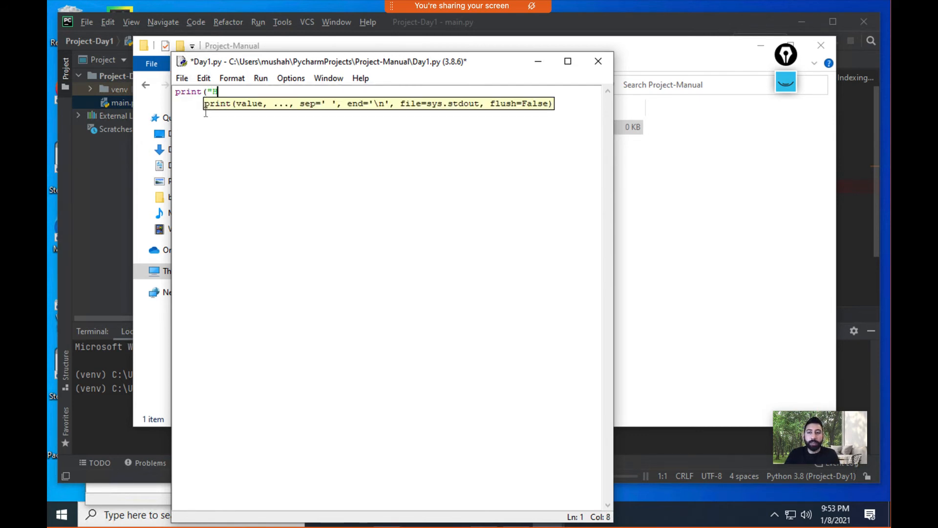
type("ello World!")
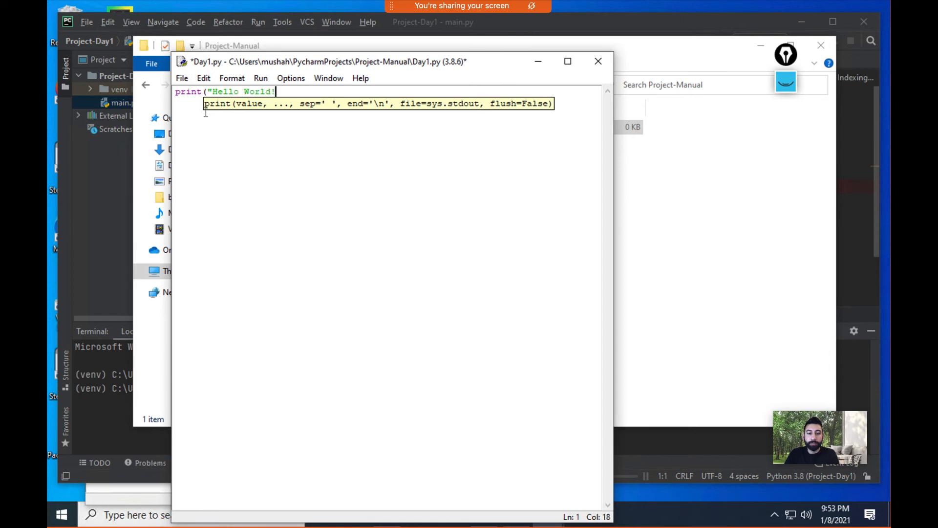
type("\")")
key("Return")
key("ctrl+s")
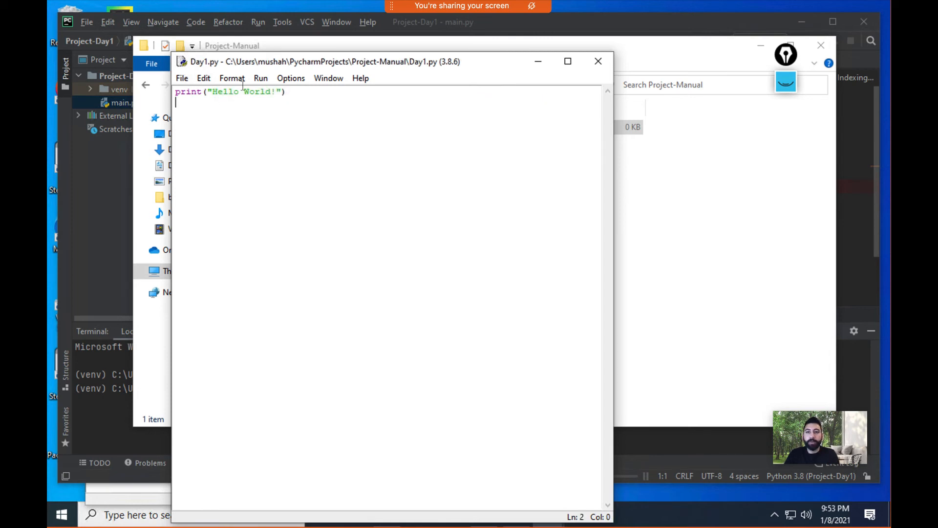
key("F5")
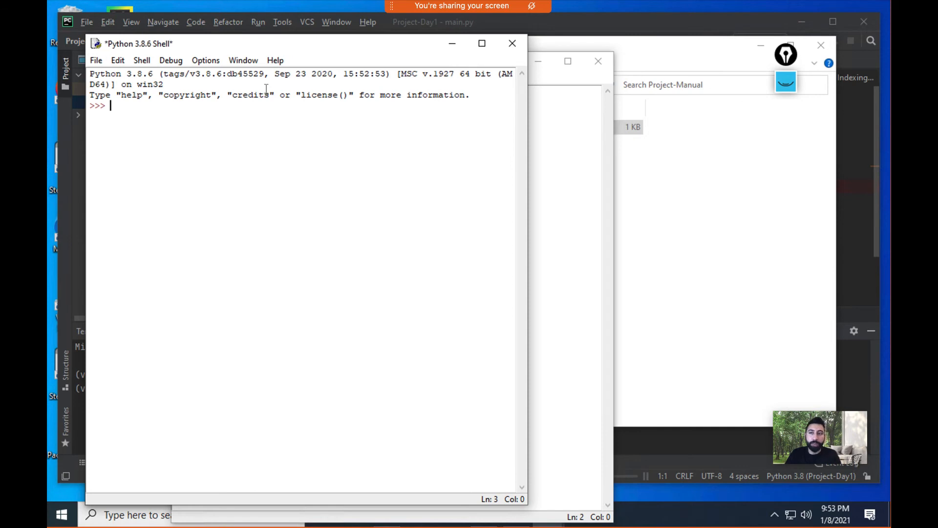
left_click_drag(167, 128, 90, 115)
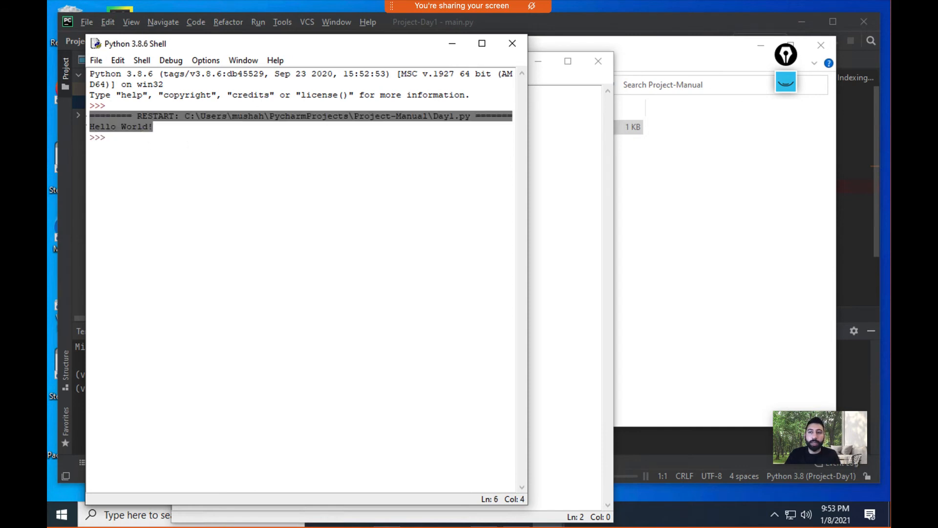
left_click(166, 127)
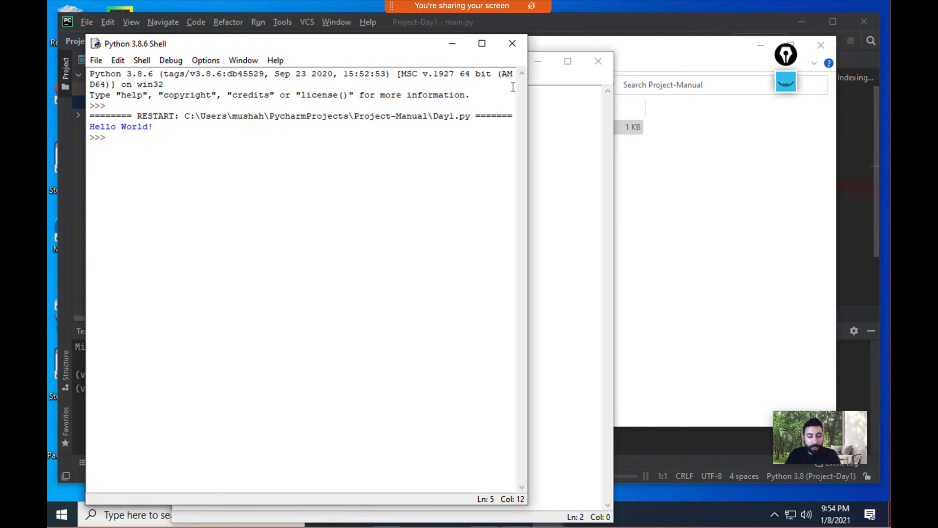
left_click(513, 43)
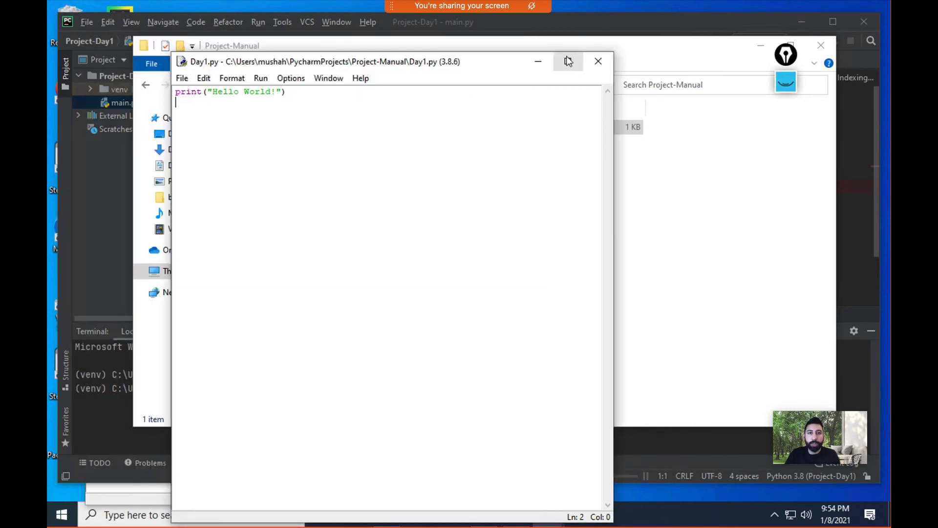
left_click(595, 62)
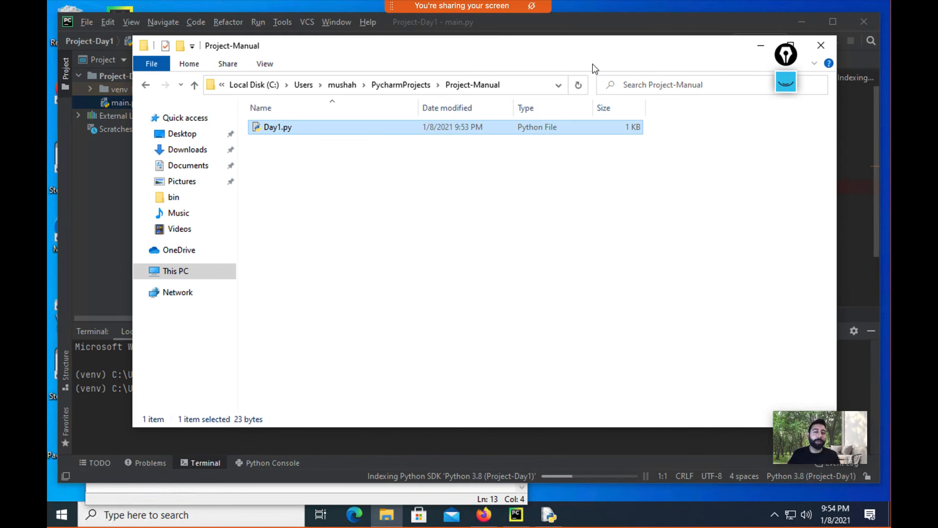
Step: Delete the sample main.py from the Project-Day1 project tree
left_click(821, 45)
left_click(78, 76)
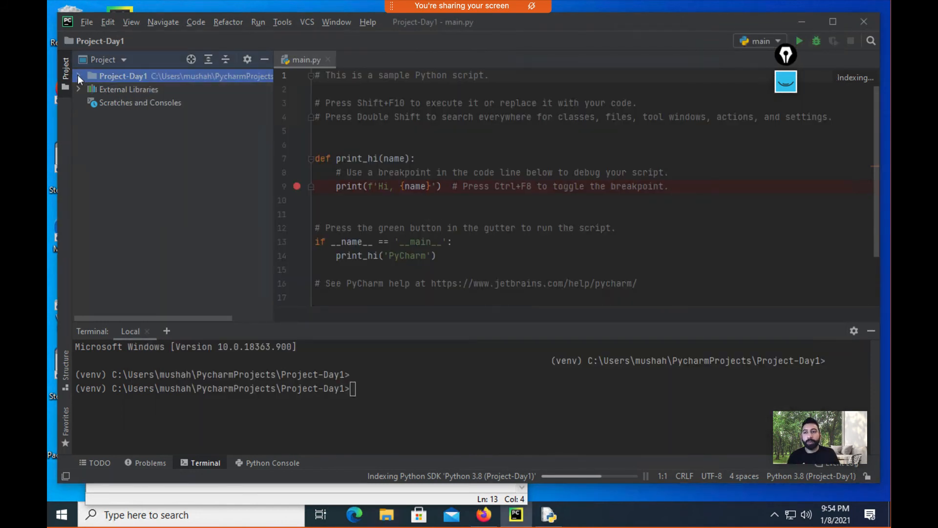
left_click(78, 75)
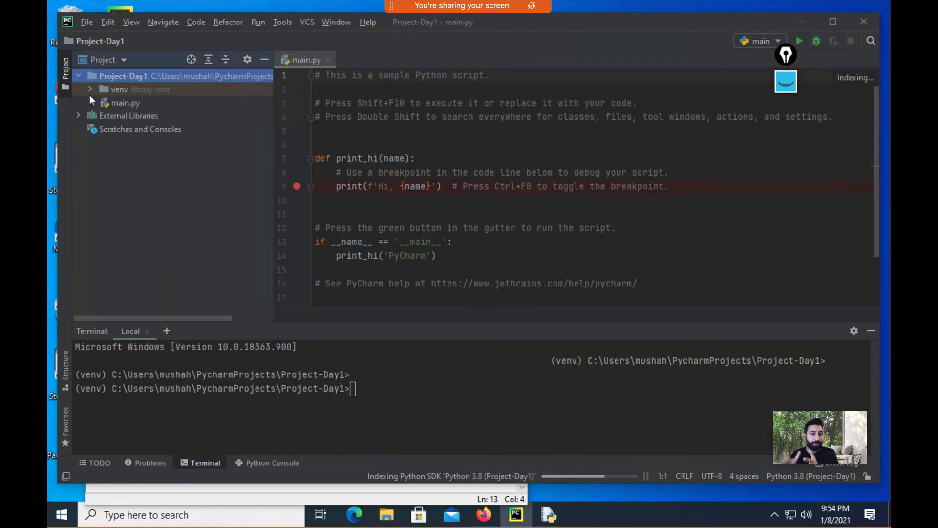
left_click(132, 104)
right_click(132, 104)
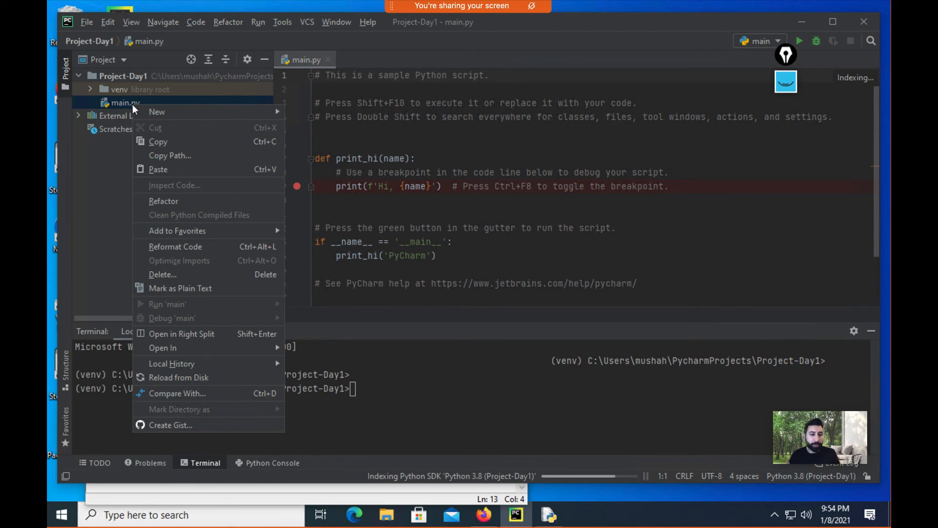
left_click(182, 275)
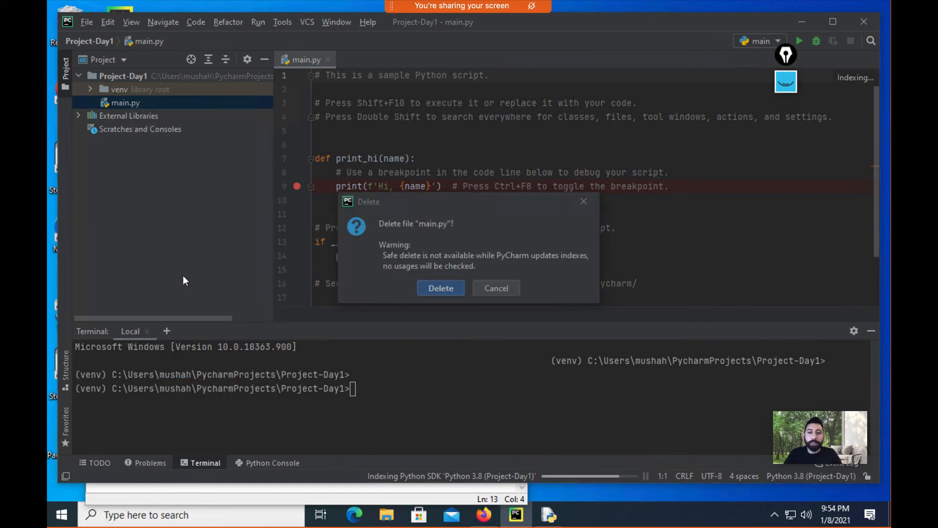
left_click(445, 288)
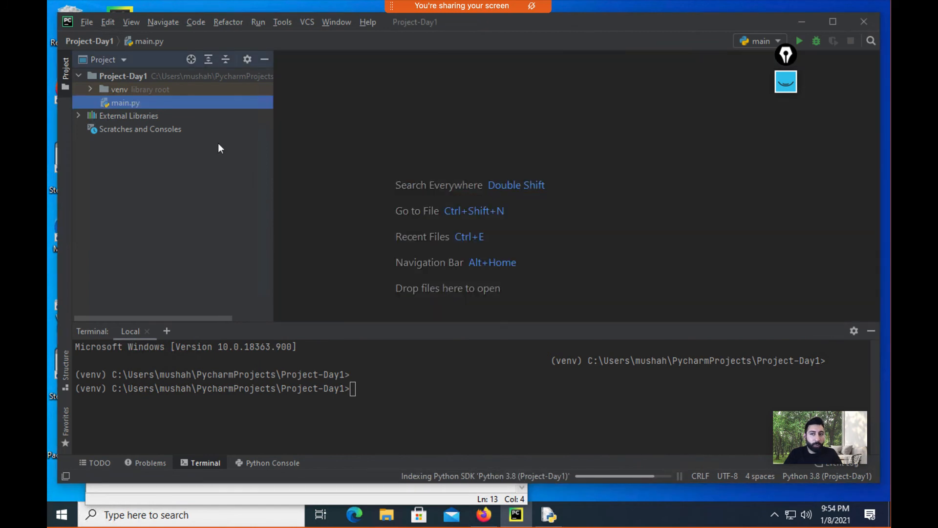
Step: Check the Project-Day1 folder contents in File Explorer, then return to PyCharm
left_click(309, 84)
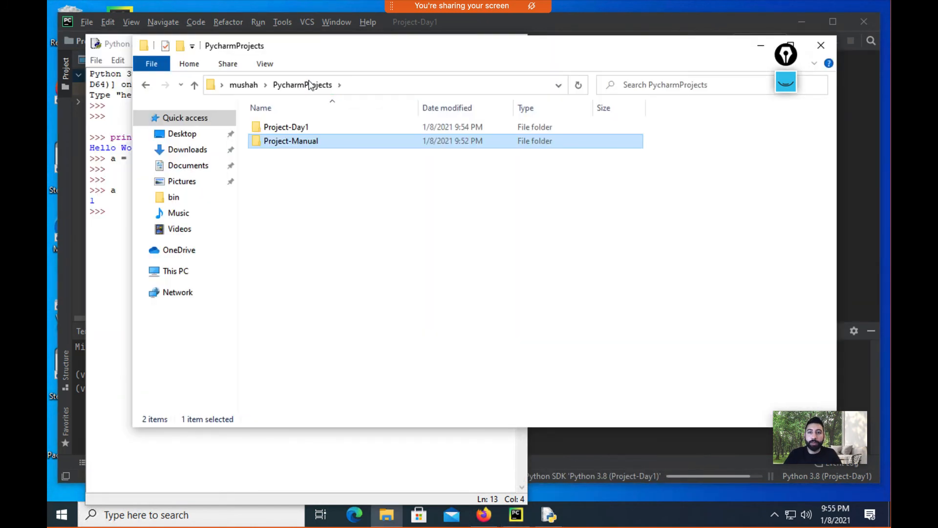
double_click(307, 126)
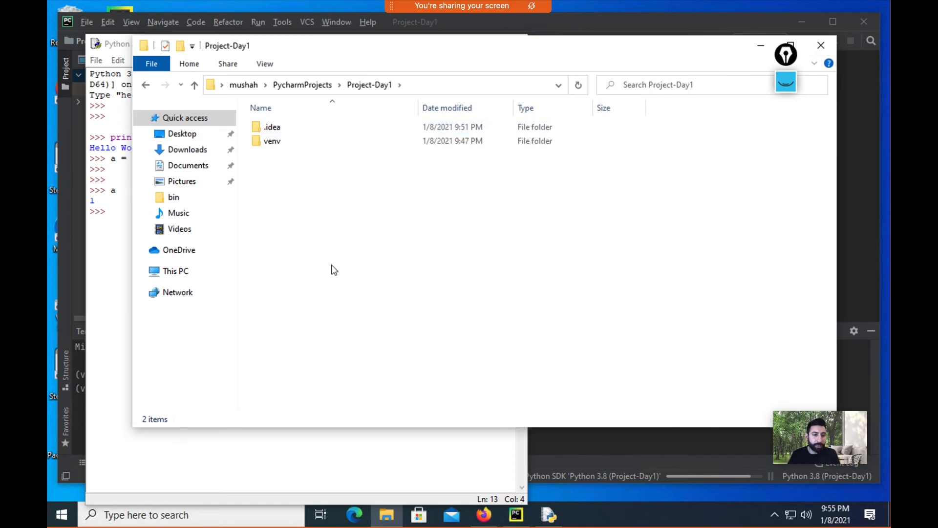
left_click(78, 175)
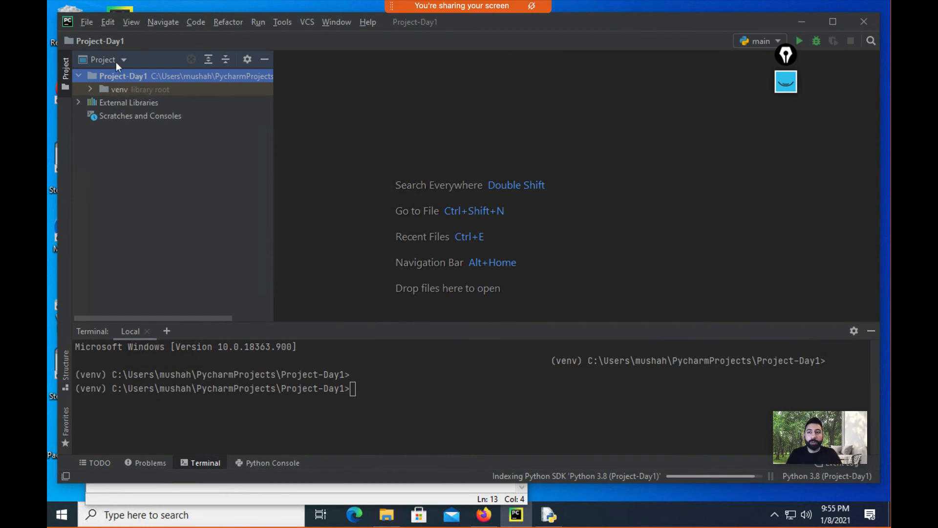
Step: Create the Python file day1.py in Project-Day1, then add fresh terminal prompt lines
right_click(122, 75)
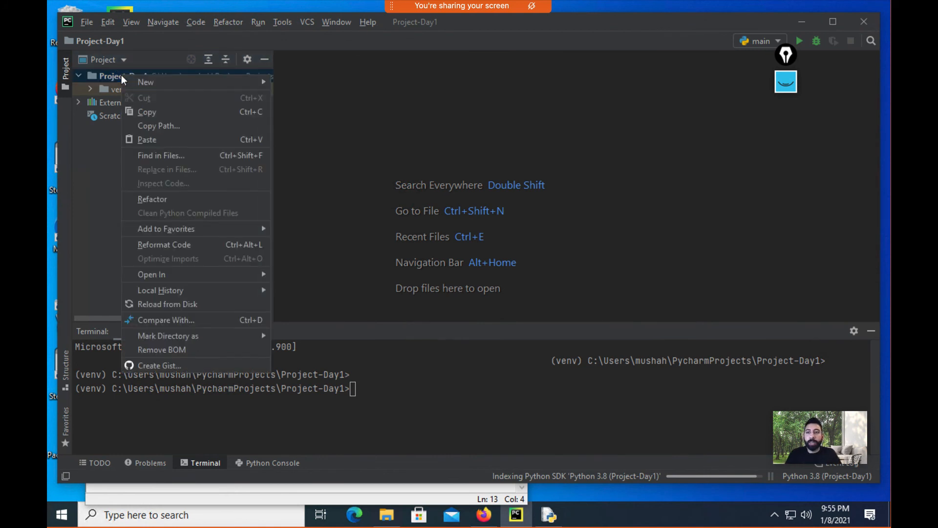
mouse_move(177, 85)
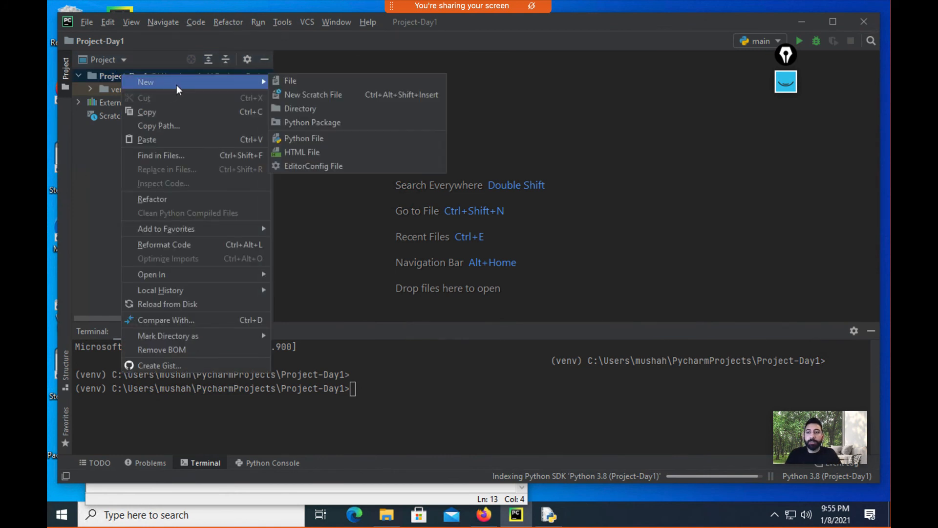
left_click(321, 138)
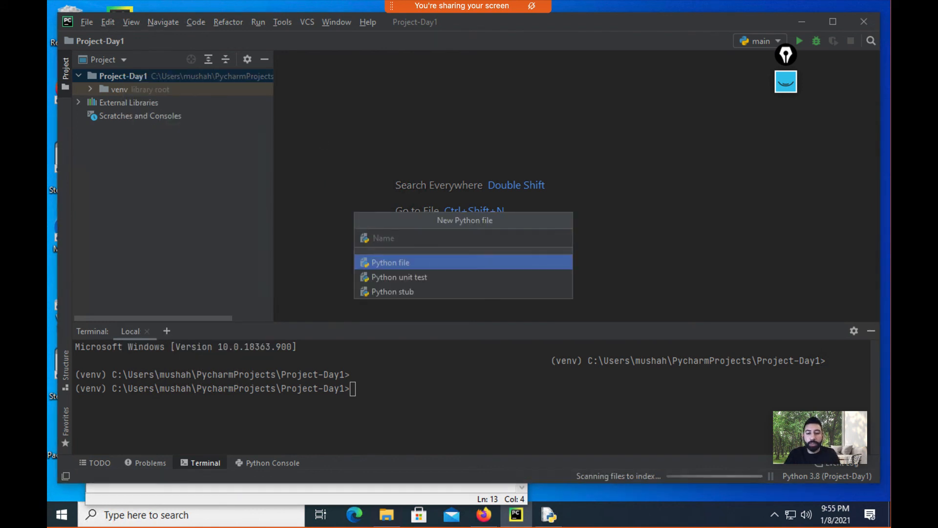
type("day1")
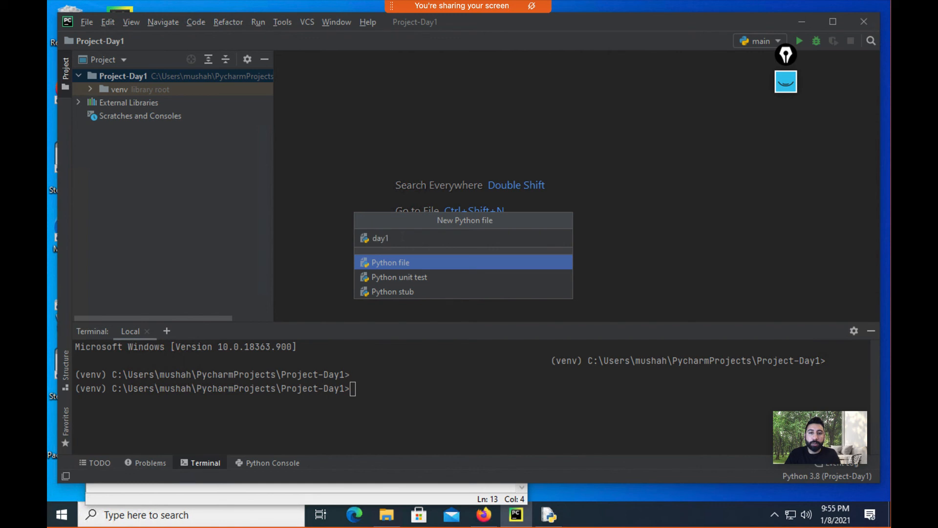
key("Return")
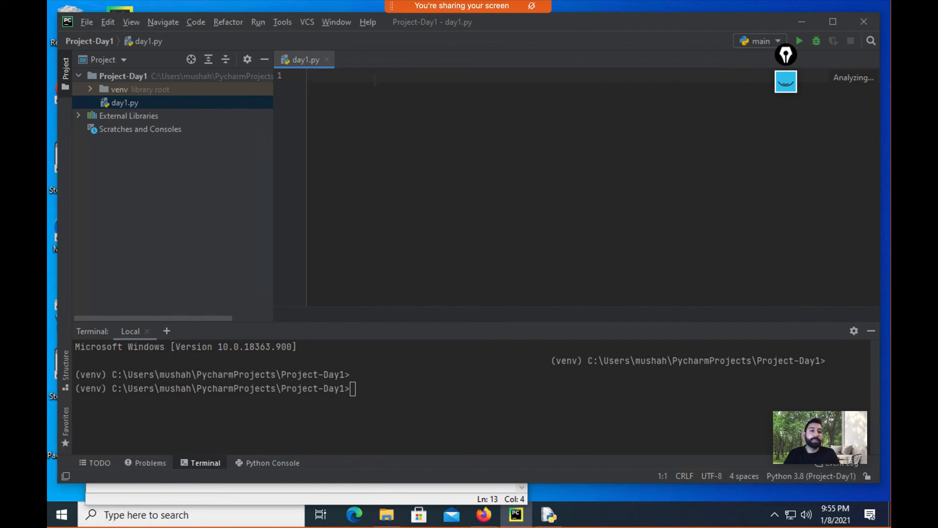
left_click(376, 395)
key("Return")
key("Return")
key("Return")
key("Return")
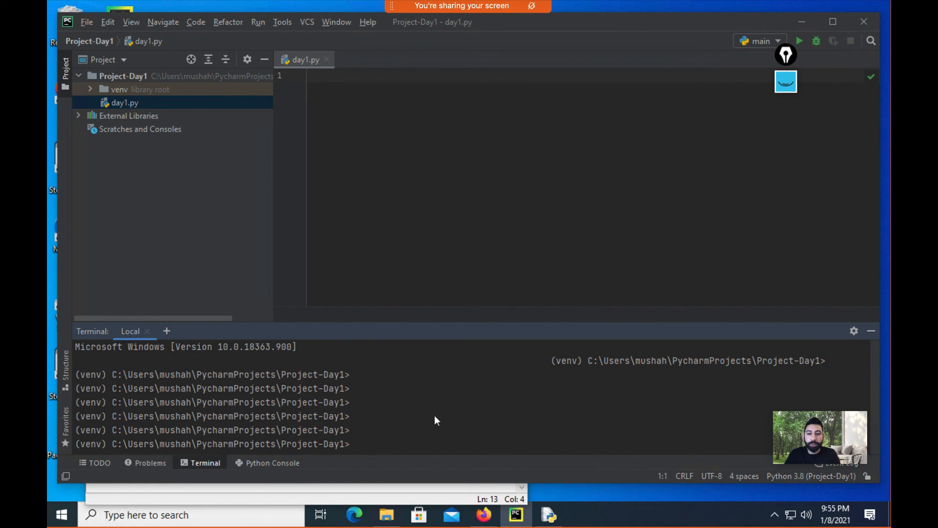
Step: Run python day1.py in the terminal while the file is still empty
key("Return")
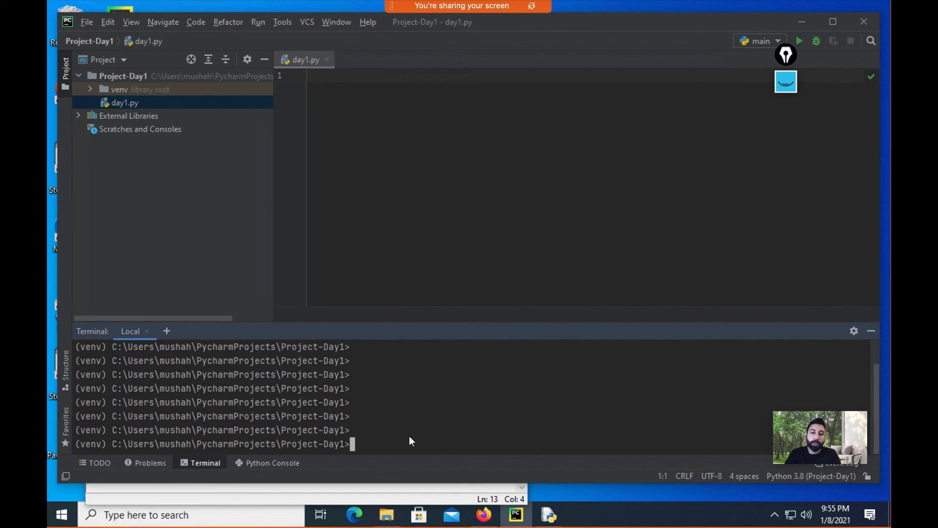
type("python day1.py")
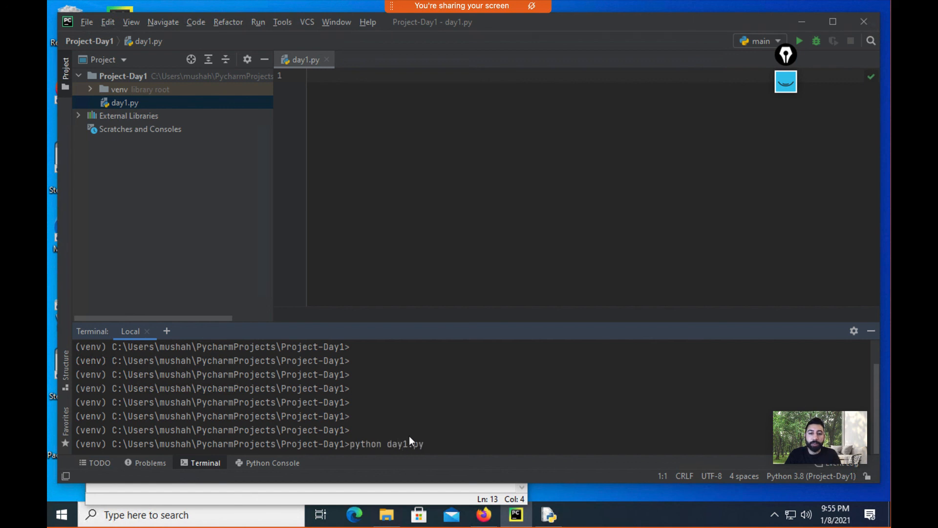
key("Return")
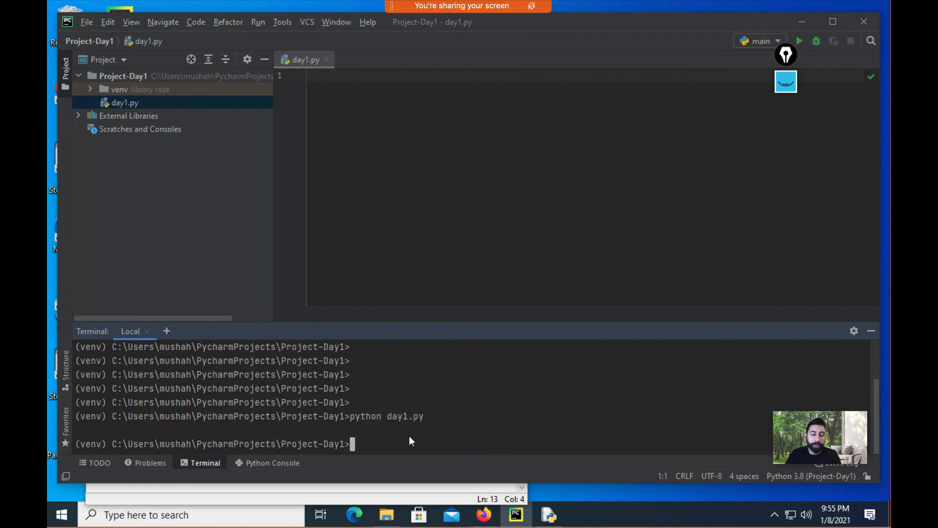
Step: Add print("Hello world") to day1.py and rerun it so the terminal shows Hello world
left_click(312, 76)
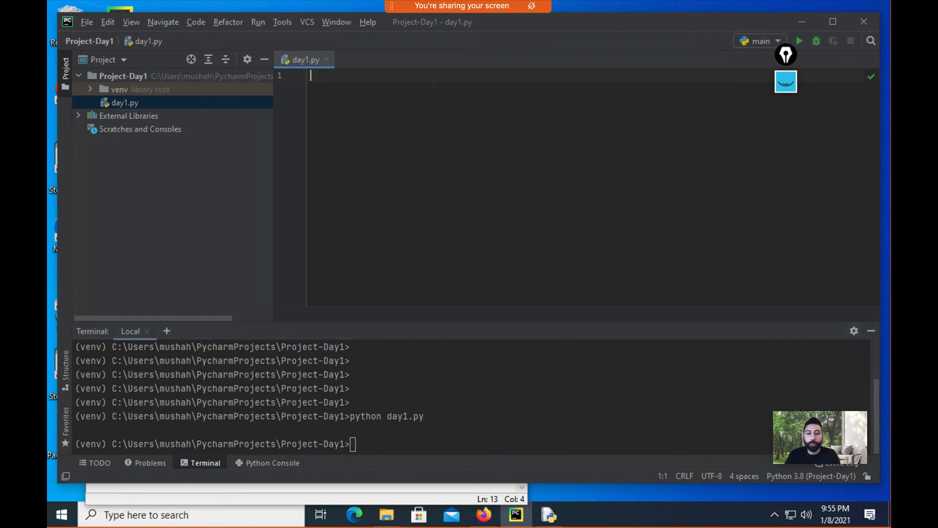
type("print(\"Hello world")
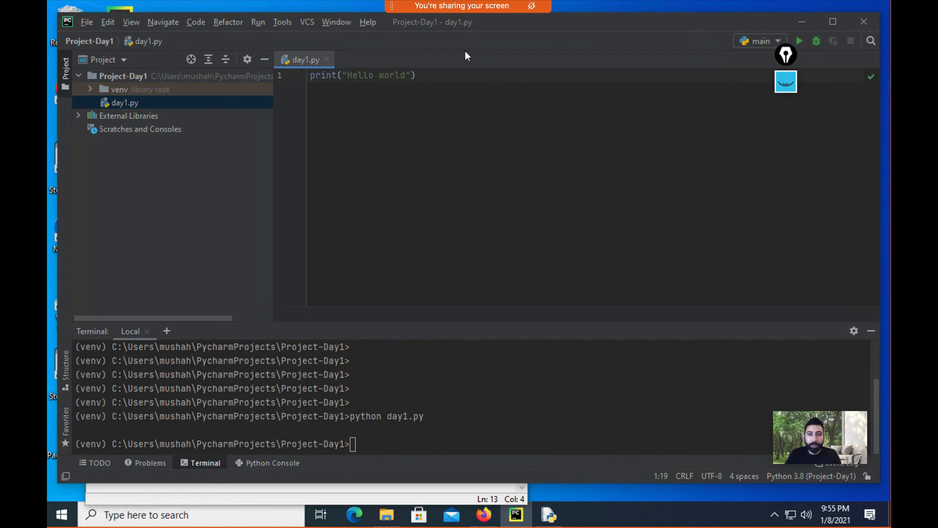
type("\")")
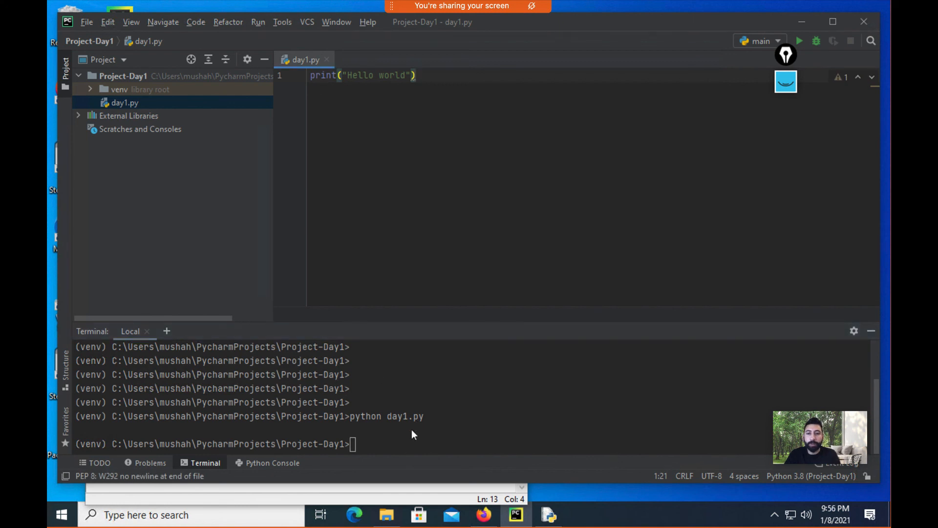
left_click(409, 397)
key("Up")
key("Return")
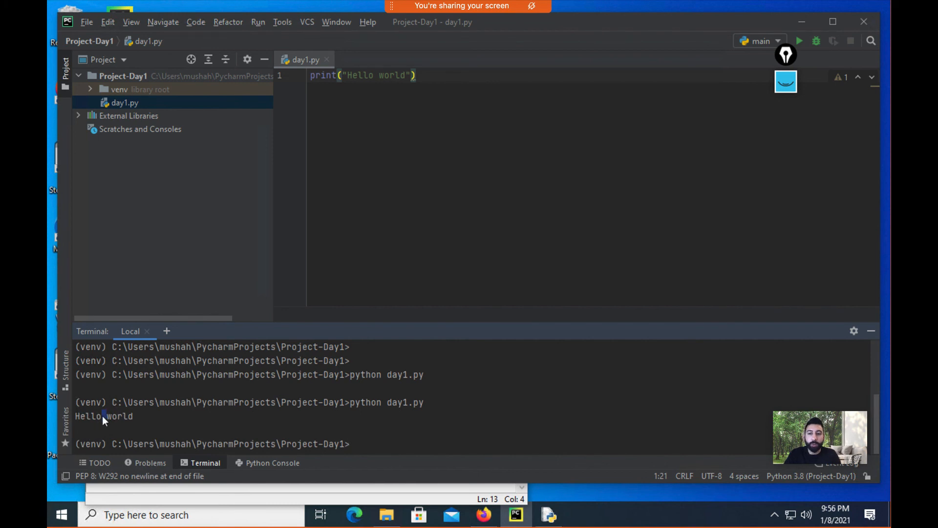
triple_click(126, 414)
left_click(250, 444)
Step: Open the Python Console, allowing PyCharm network access including private networks
left_click(272, 461)
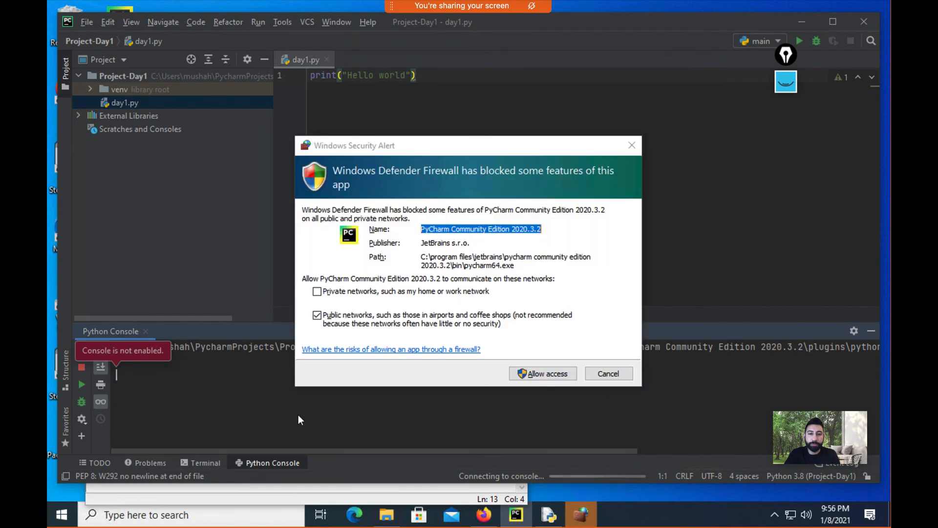
left_click(363, 292)
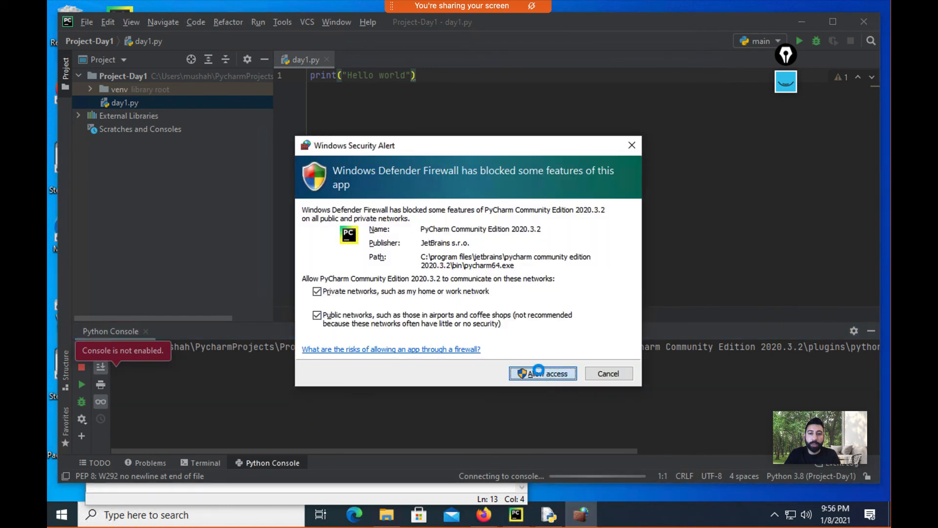
left_click(541, 374)
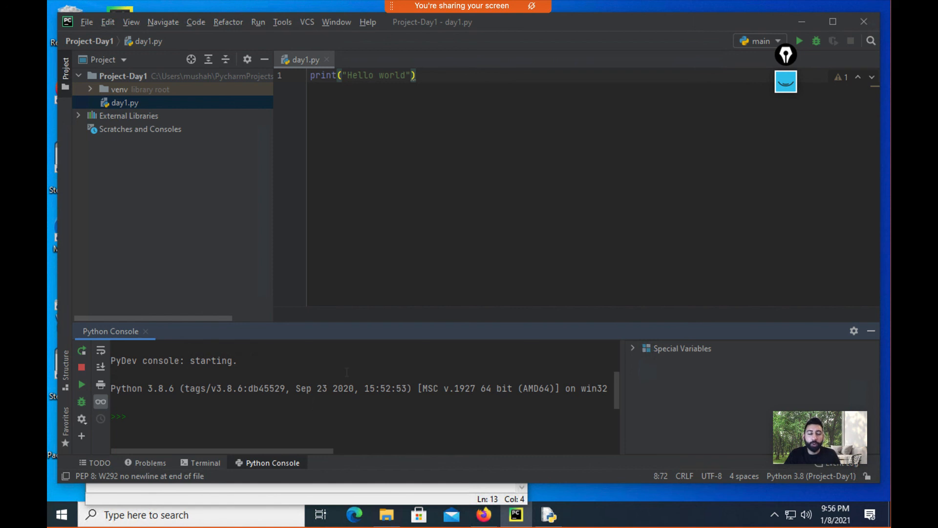
Step: Enter a = 1 then a in the console to echo 1, then return to the Terminal
left_click(320, 410)
key("Return")
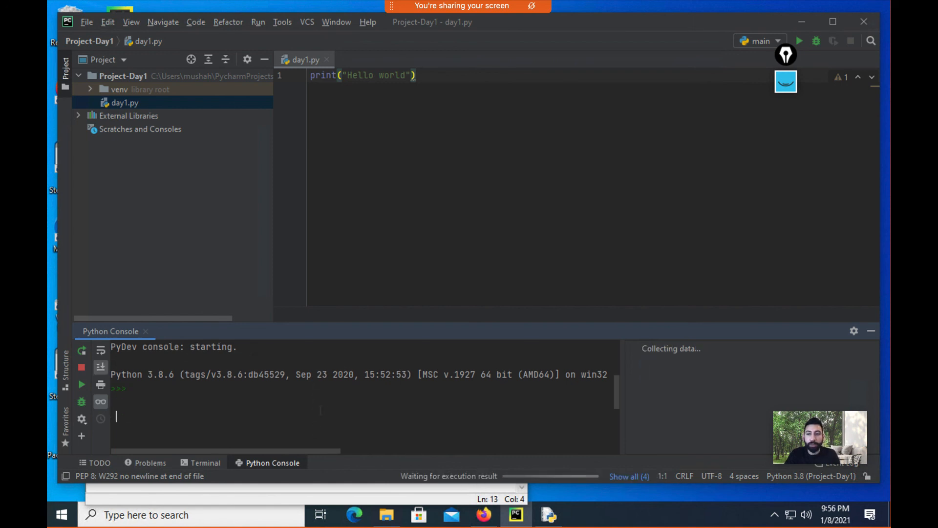
type("a = 1")
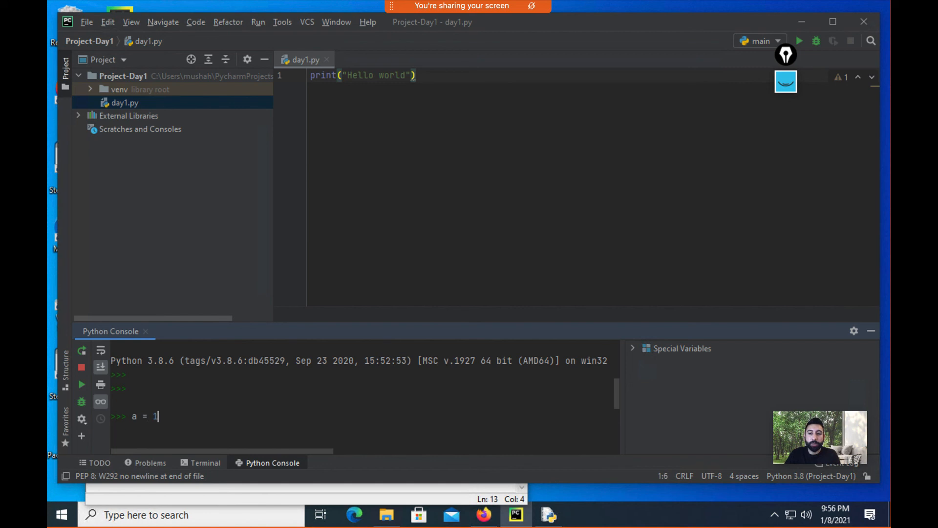
key("Return")
type("a")
key("Return")
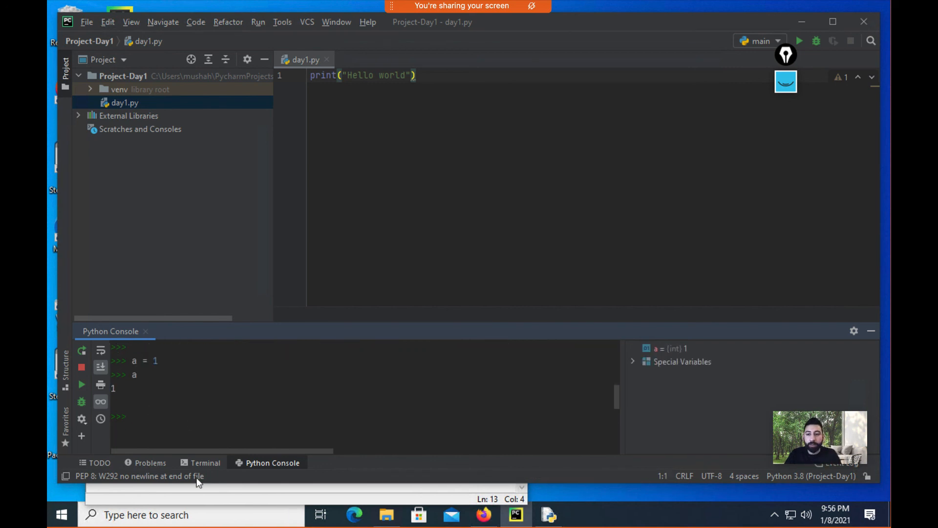
left_click(205, 463)
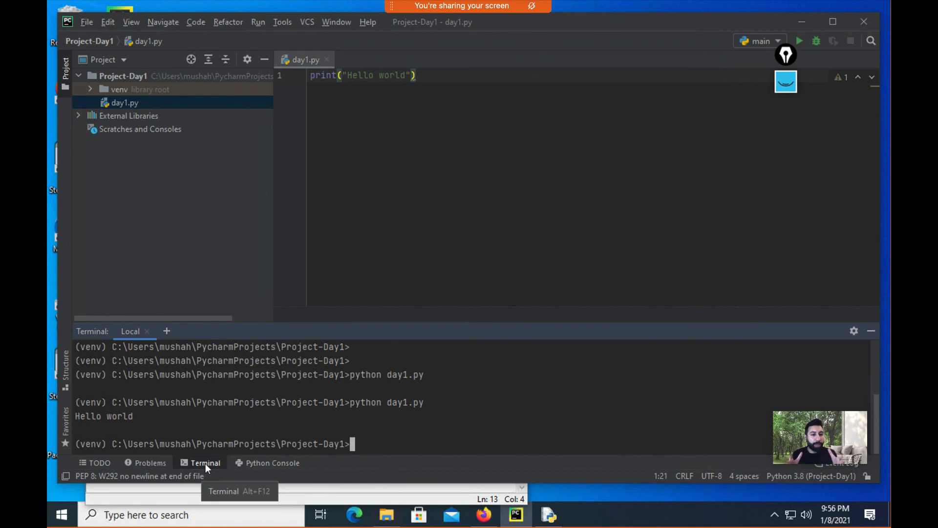